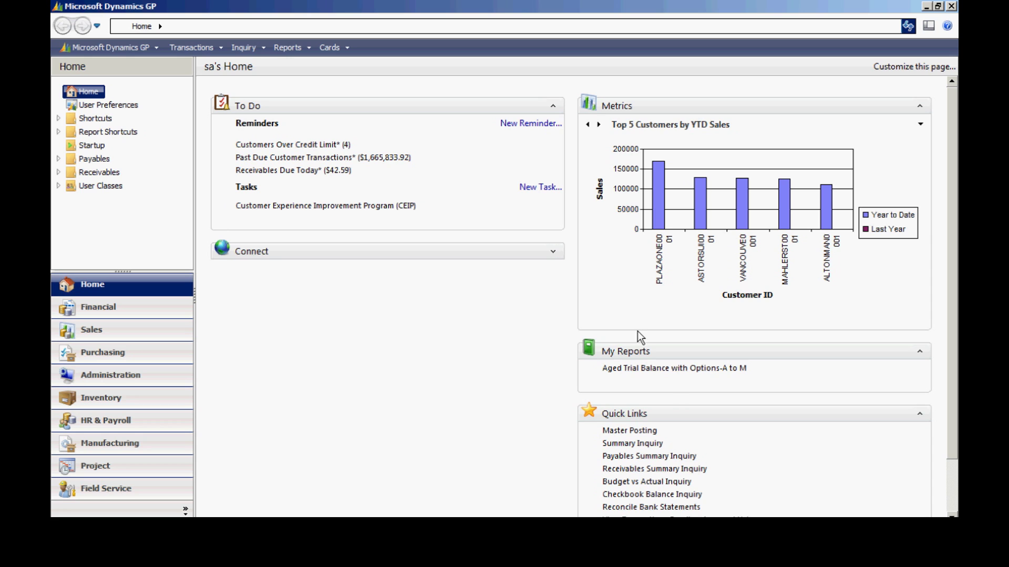
Create vendor MILLER001 and enter the vendor's name so it copies to short and check names
left_click(329, 47)
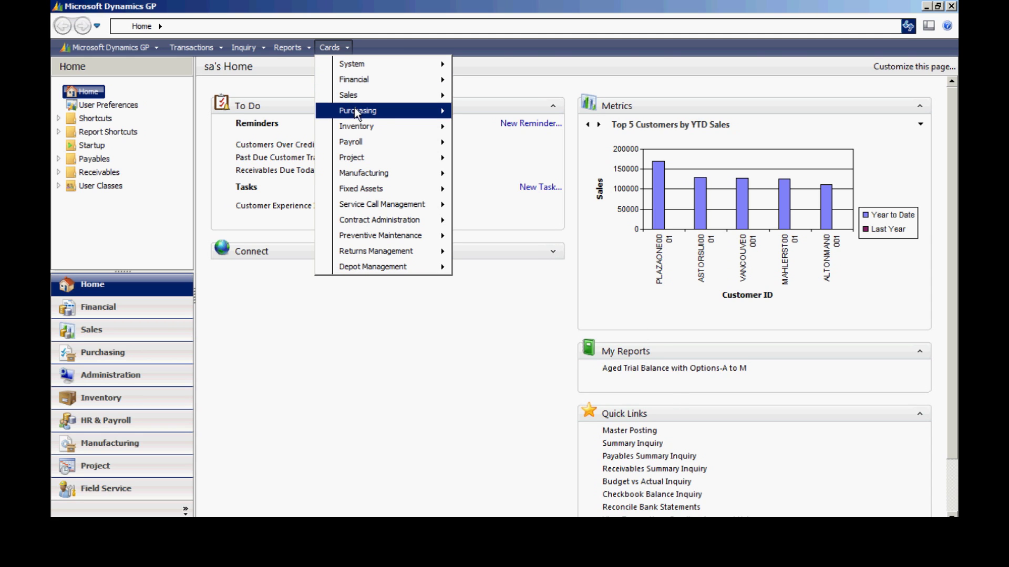
mouse_move(356, 111)
left_click(464, 114)
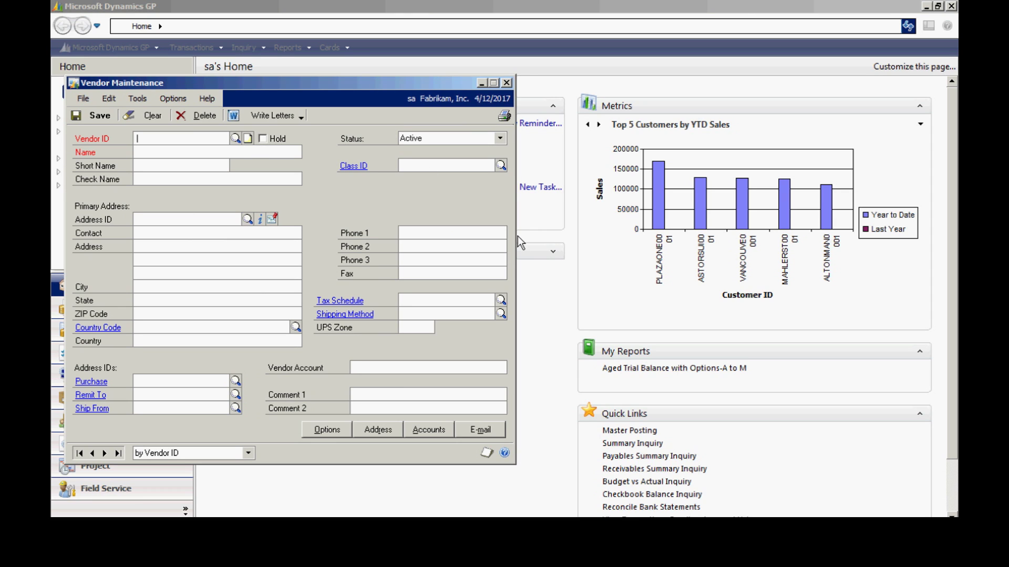
type("MILLER001")
key("Tab")
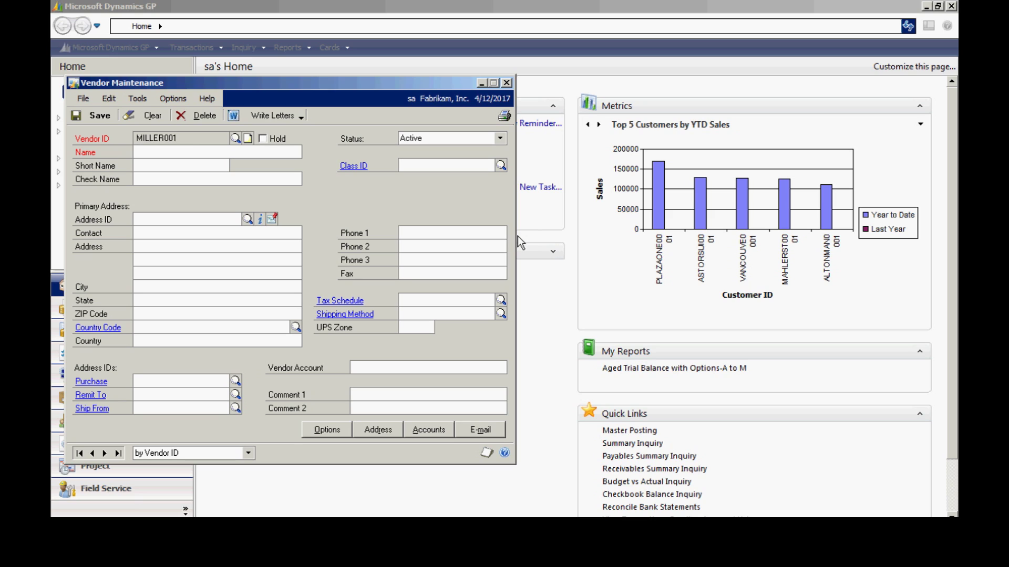
key("Tab")
key("Tab")
key("Tab")
key("Tab")
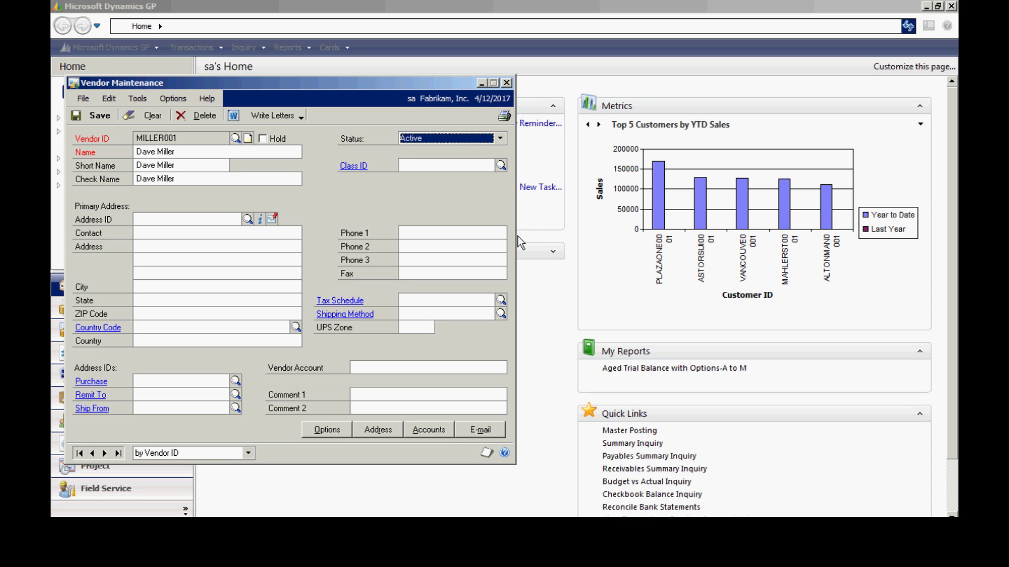
key("Tab")
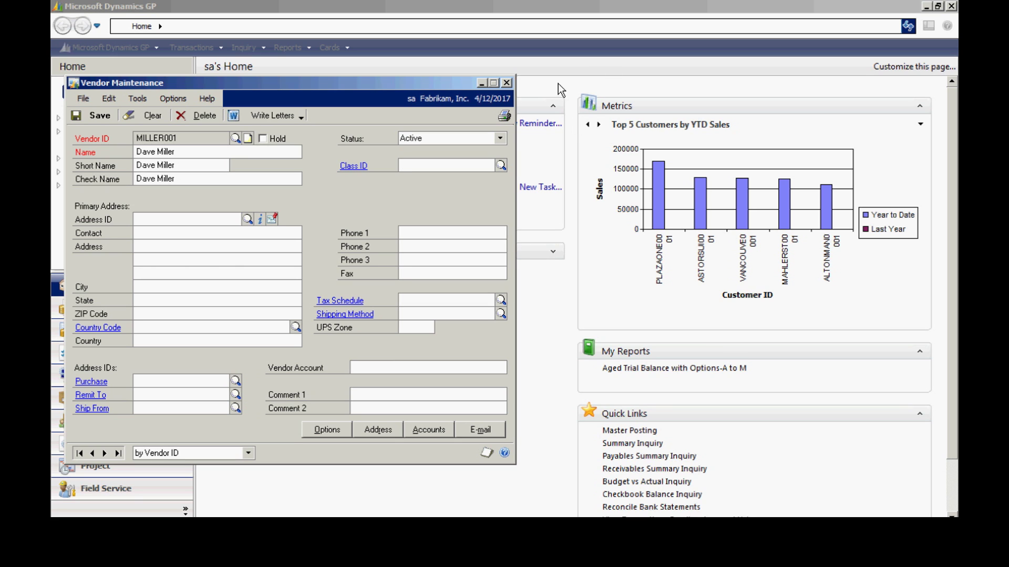
Assign vendor class USA-US-M, which fills tax schedule USAUSSTCITY+6* and GROUND shipping, and review the class
left_click(500, 166)
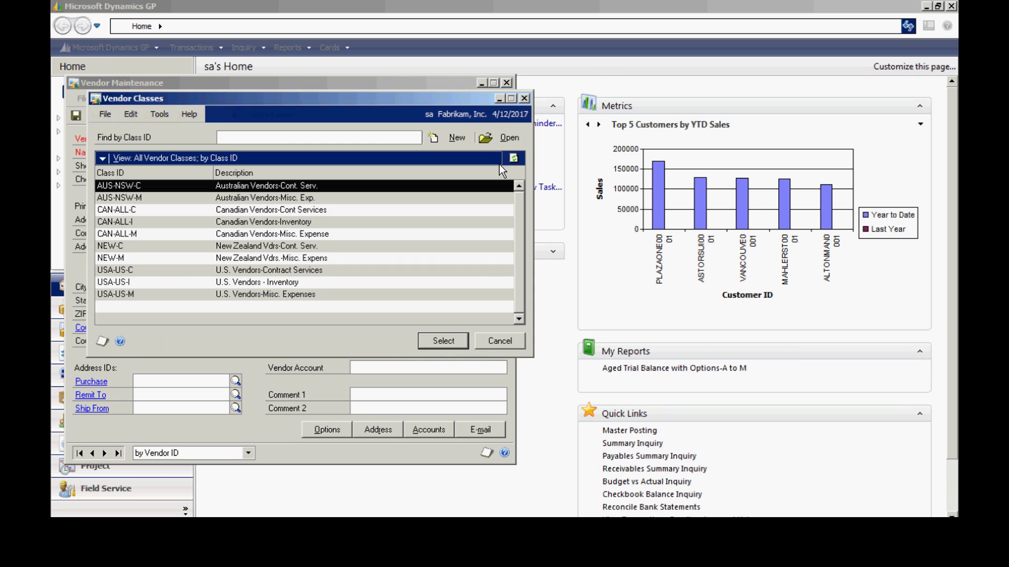
left_click(275, 294)
left_click(445, 341)
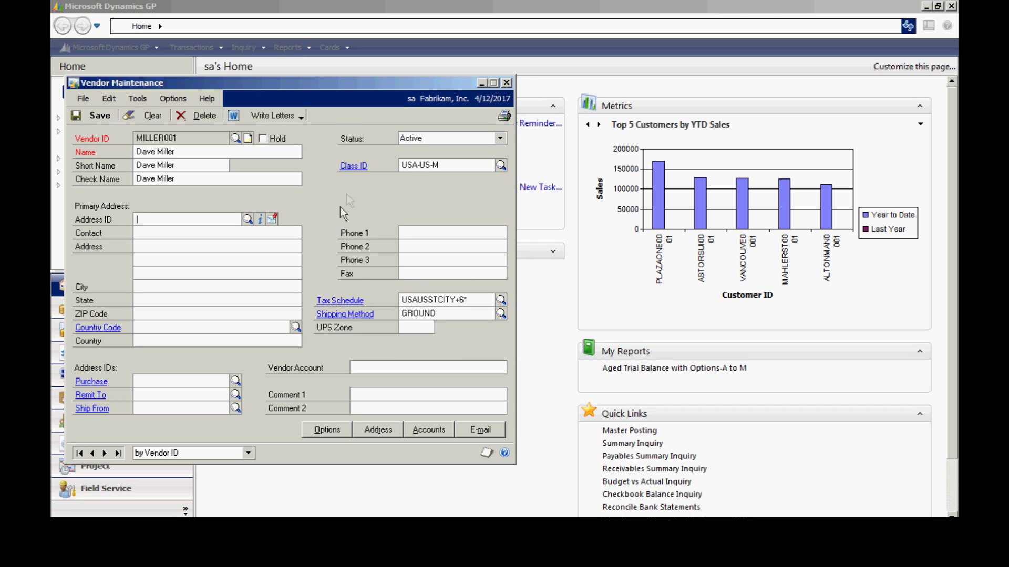
left_click(353, 168)
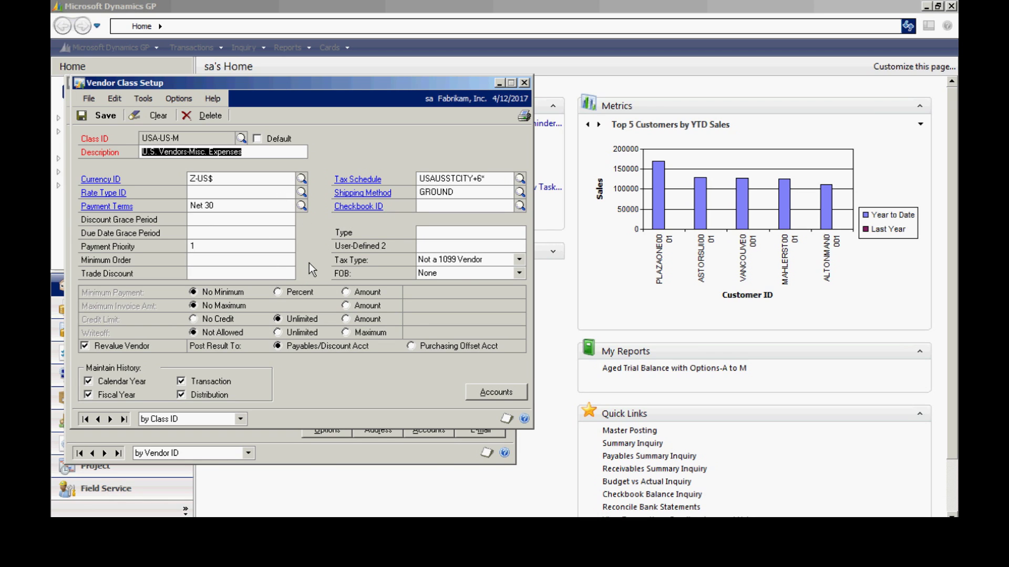
left_click(524, 83)
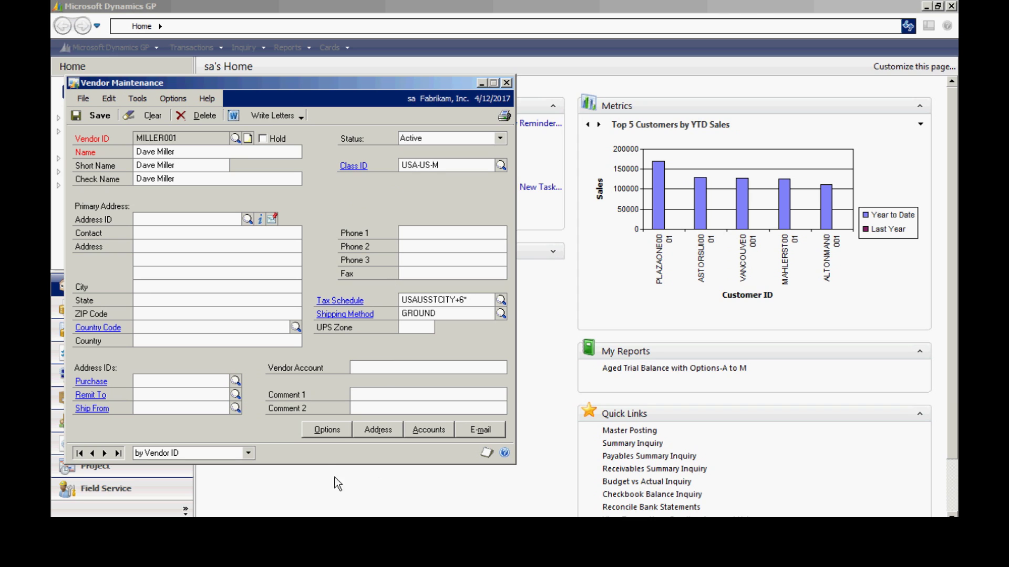
Set the vendor's payment terms to Due 20th in Options, then enter PRIMARY as the address ID
left_click(319, 428)
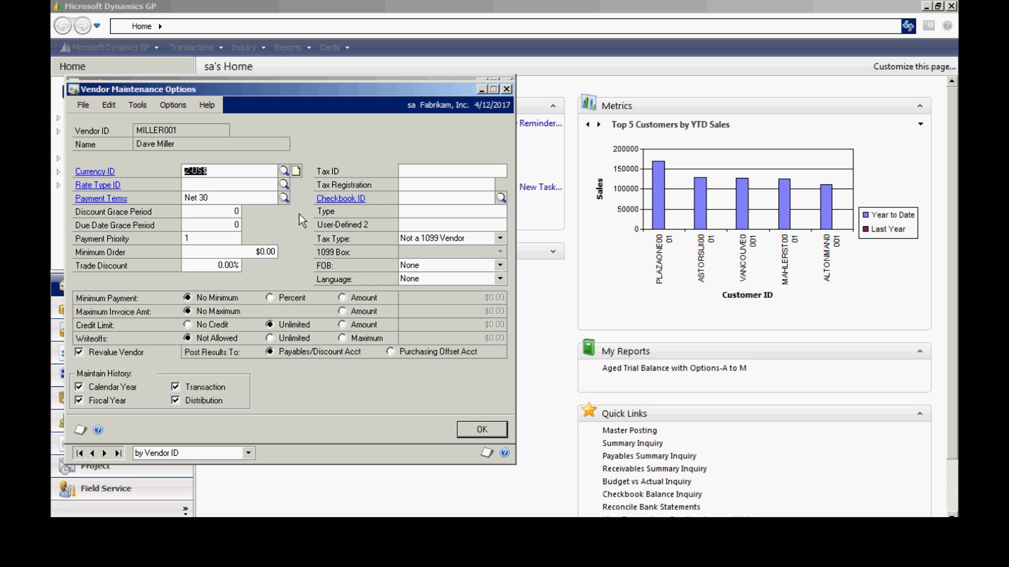
left_click(284, 198)
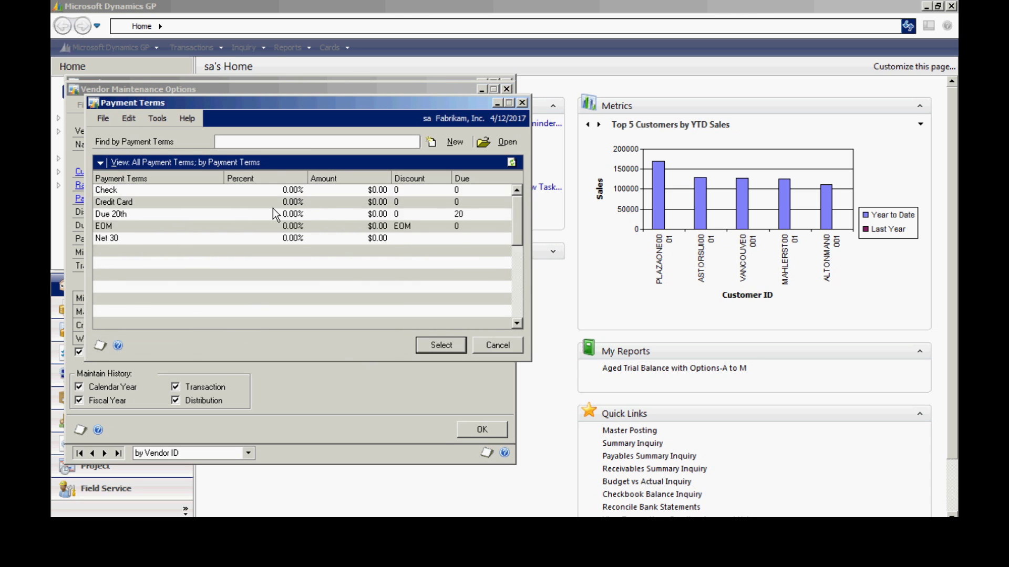
left_click(158, 239)
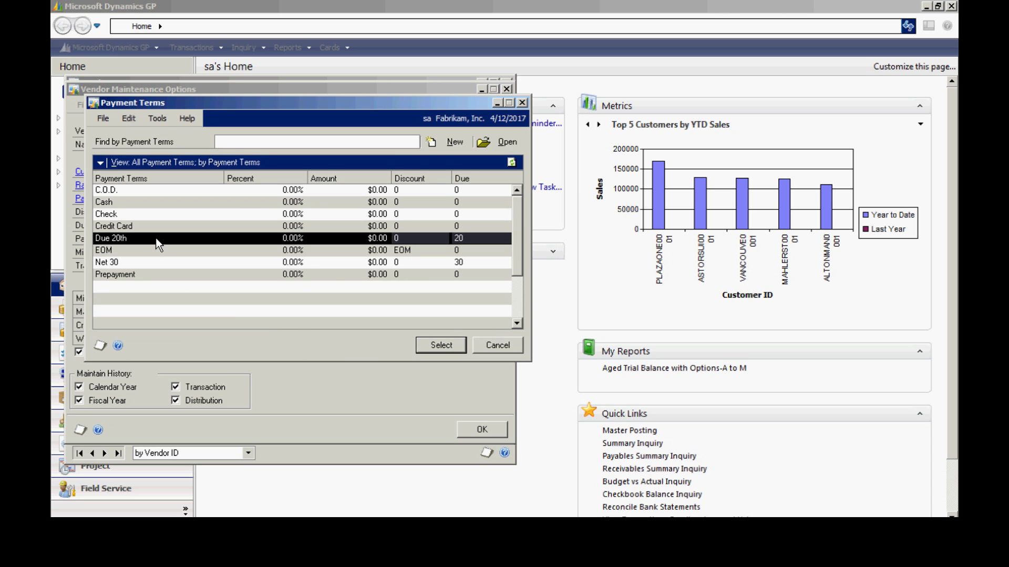
left_click(436, 345)
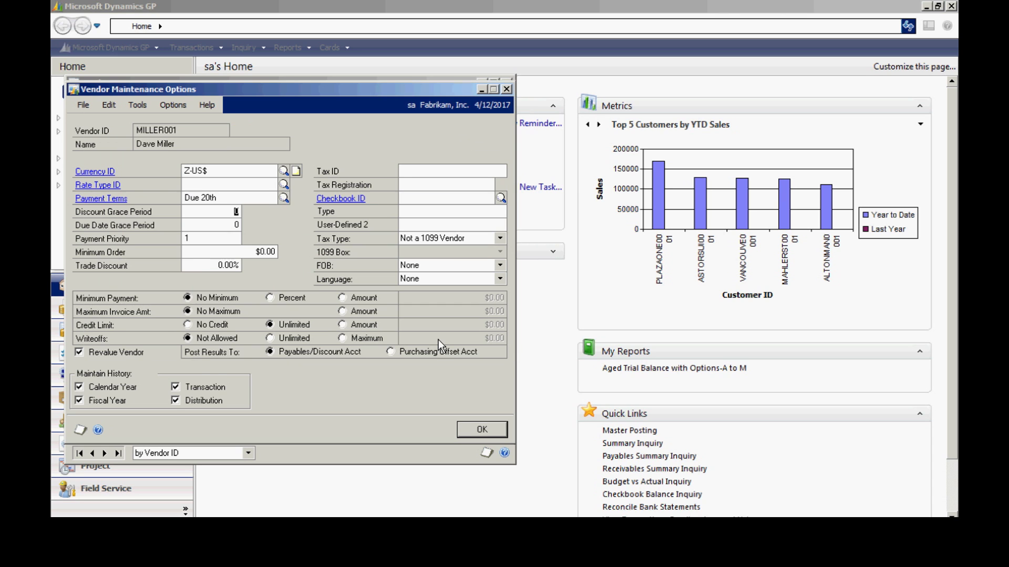
left_click(481, 430)
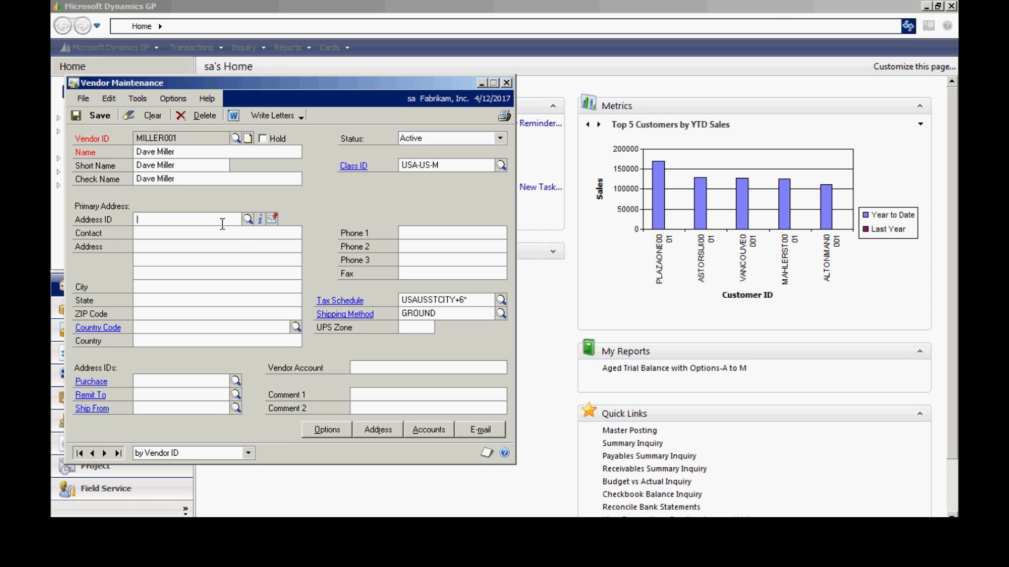
type("PRIMARY")
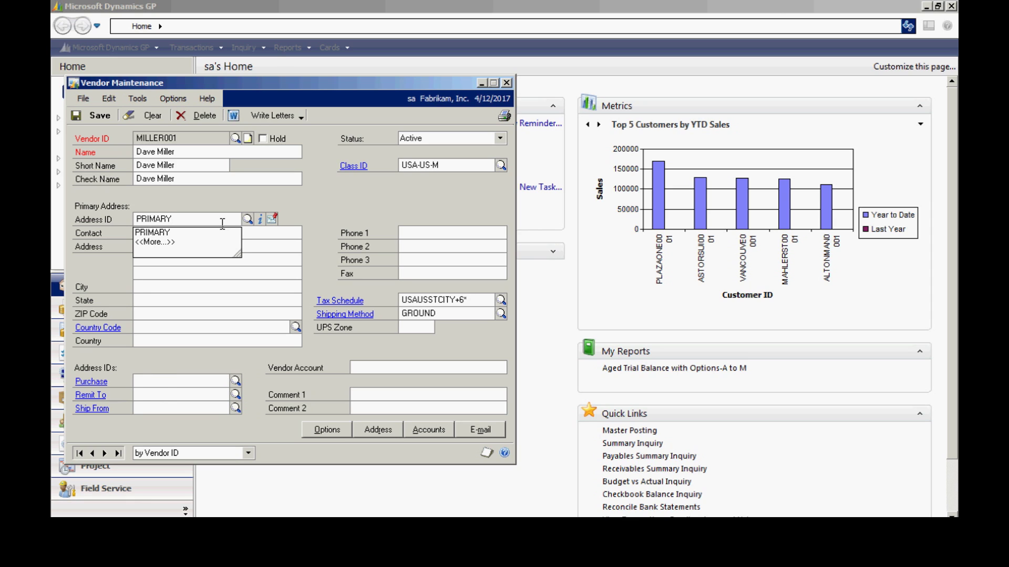
Fill in the PRIMARY address's street and ZIP code, then save and close the vendor record
key("Tab")
key("Tab")
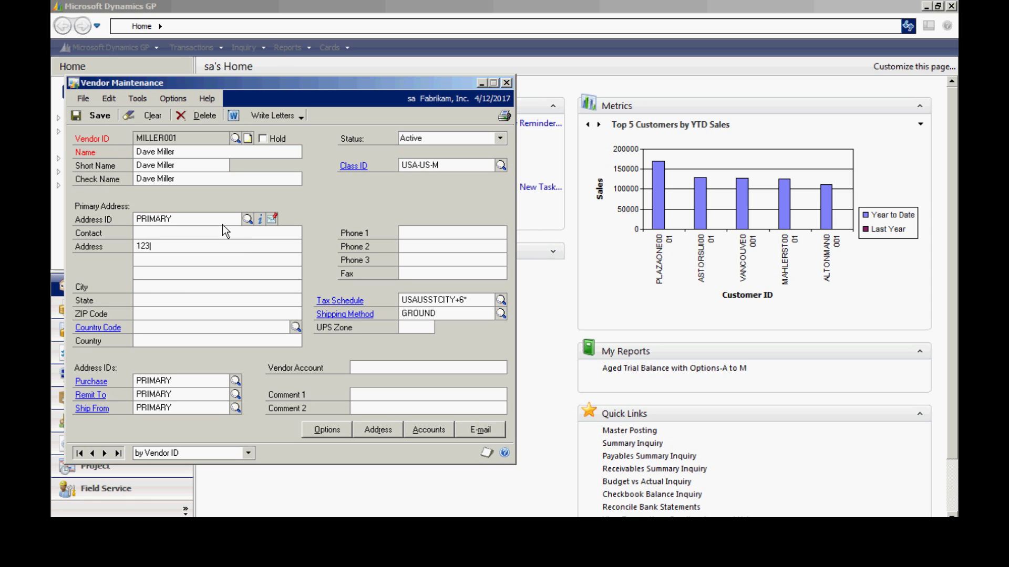
key("Tab")
key("Tab")
key("Tab")
key("Tab")
key("Tab")
type("91924")
key("Tab")
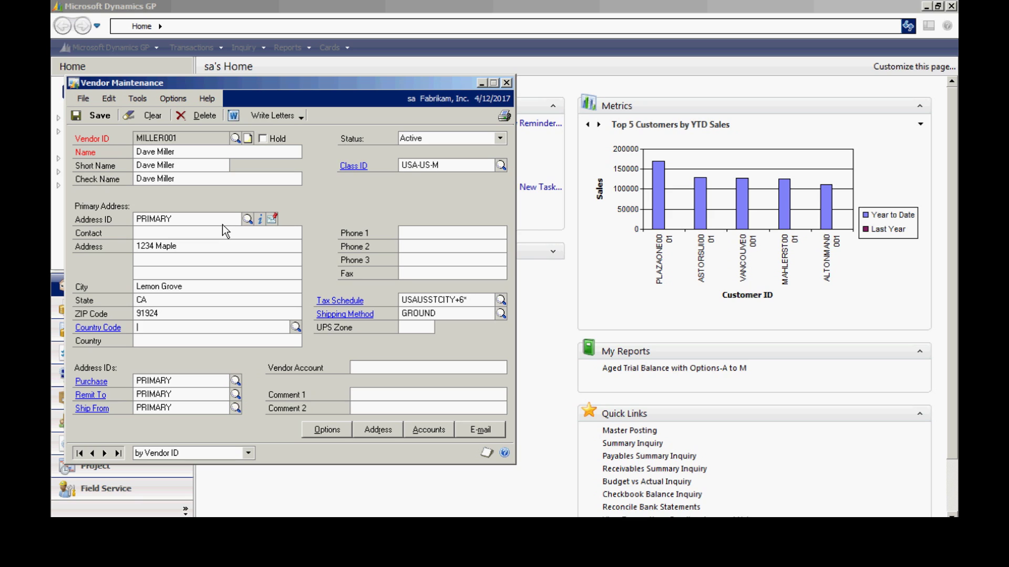
left_click(92, 116)
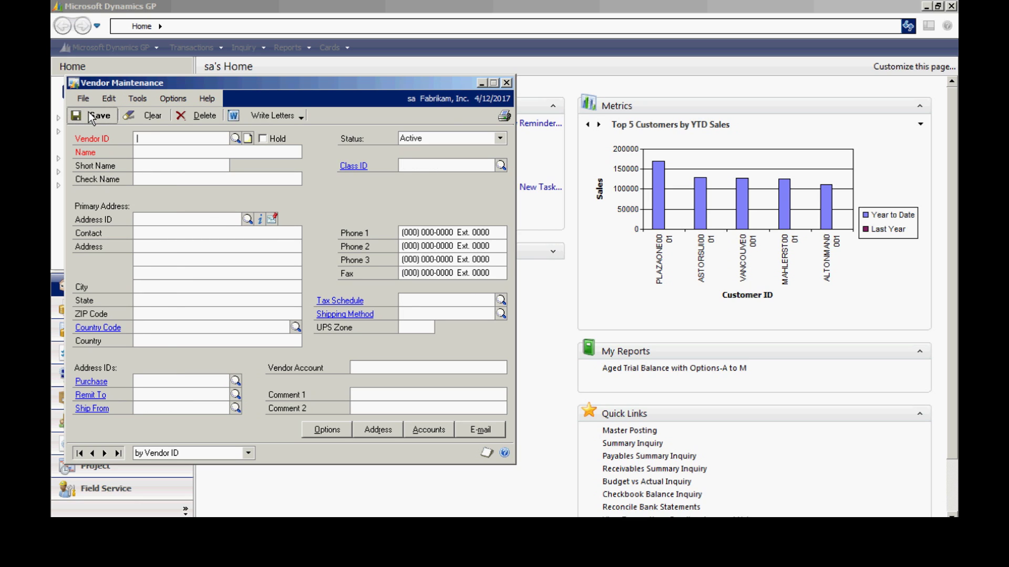
left_click(507, 83)
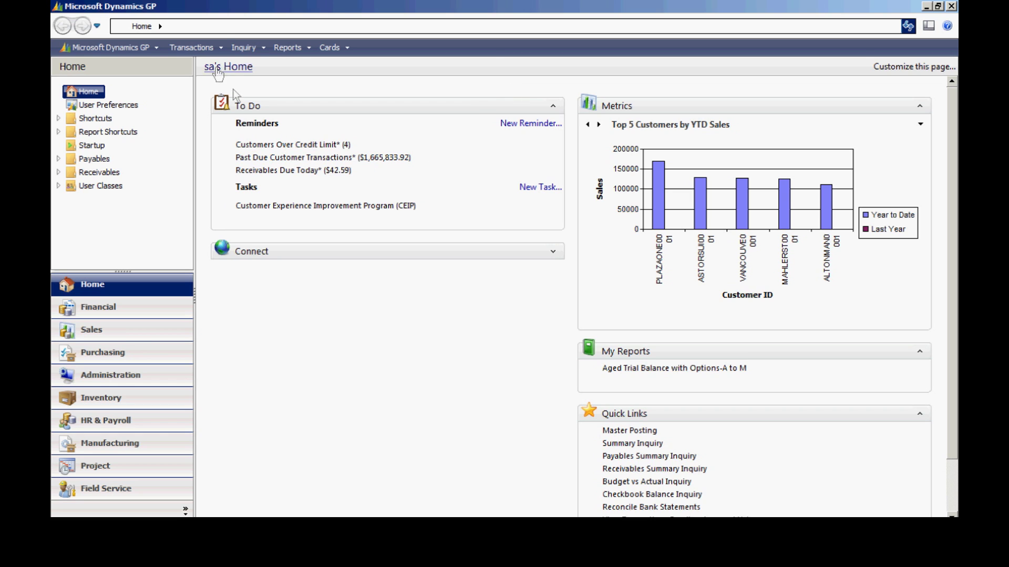
Begin a payables invoice with description Employee Expenses and document date 4/12/2017, starting the vendor ID
left_click(198, 50)
mouse_move(222, 96)
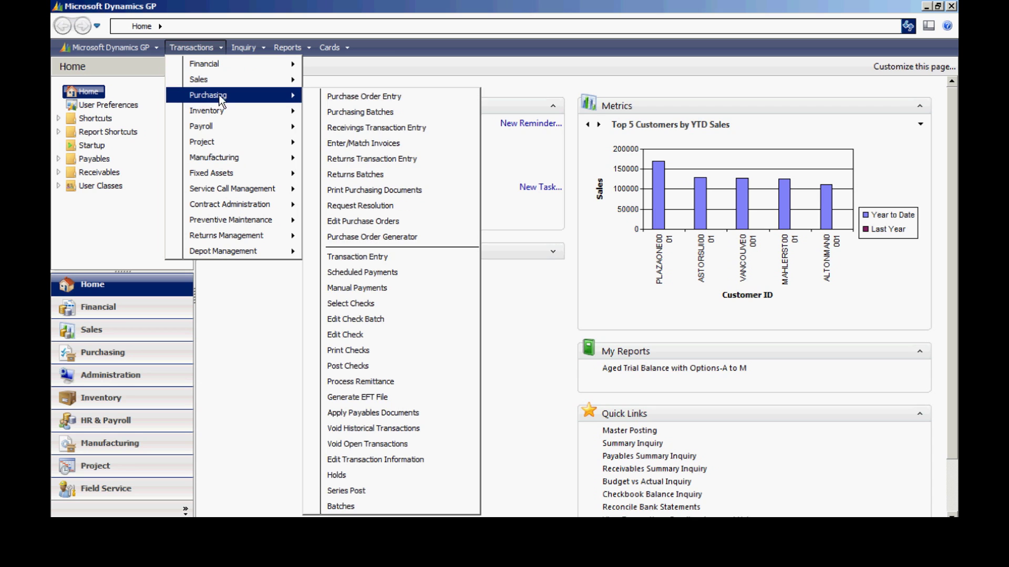
left_click(357, 257)
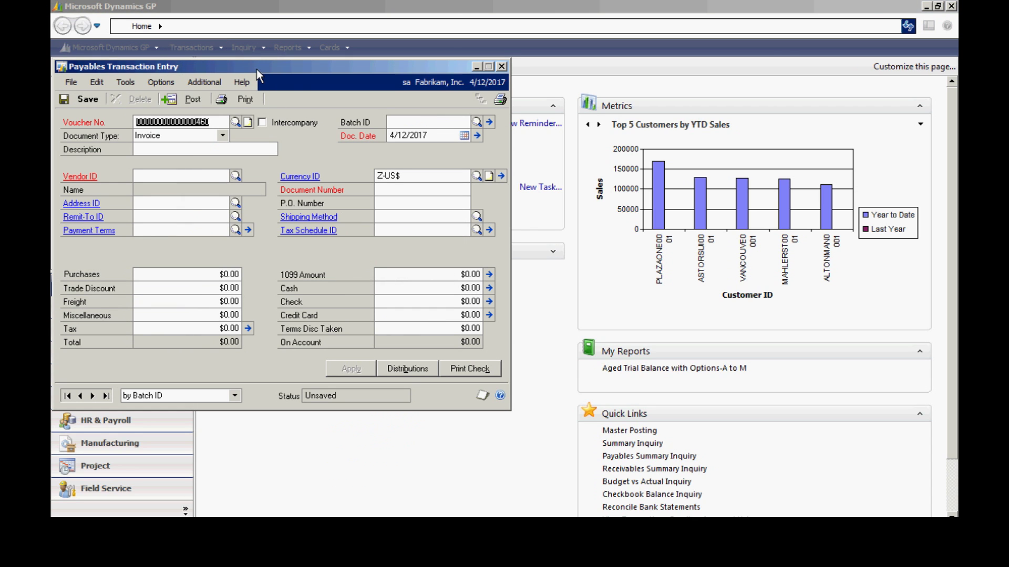
left_click_drag(256, 69, 335, 118)
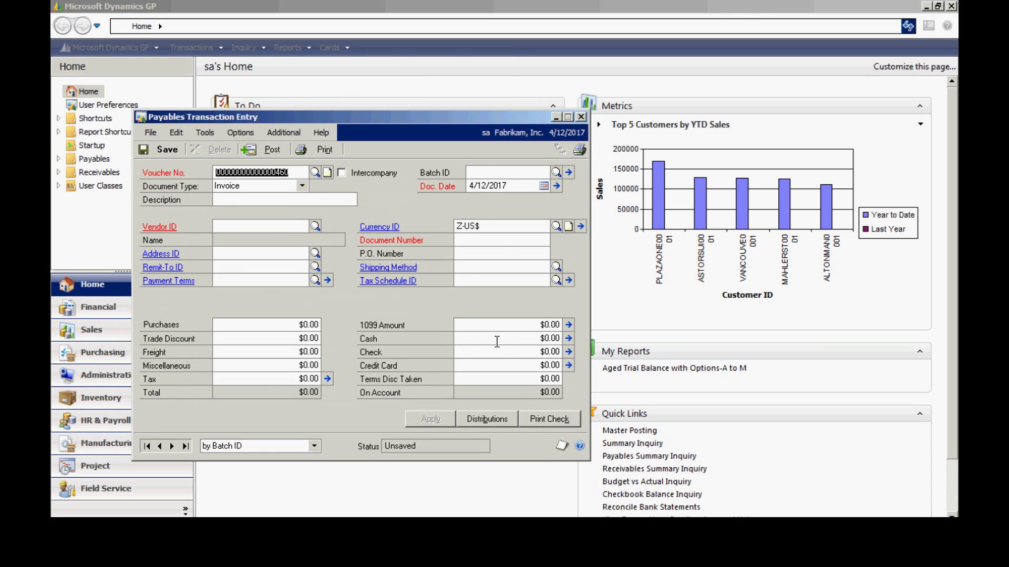
key("Tab")
key("Tab")
key("Tab")
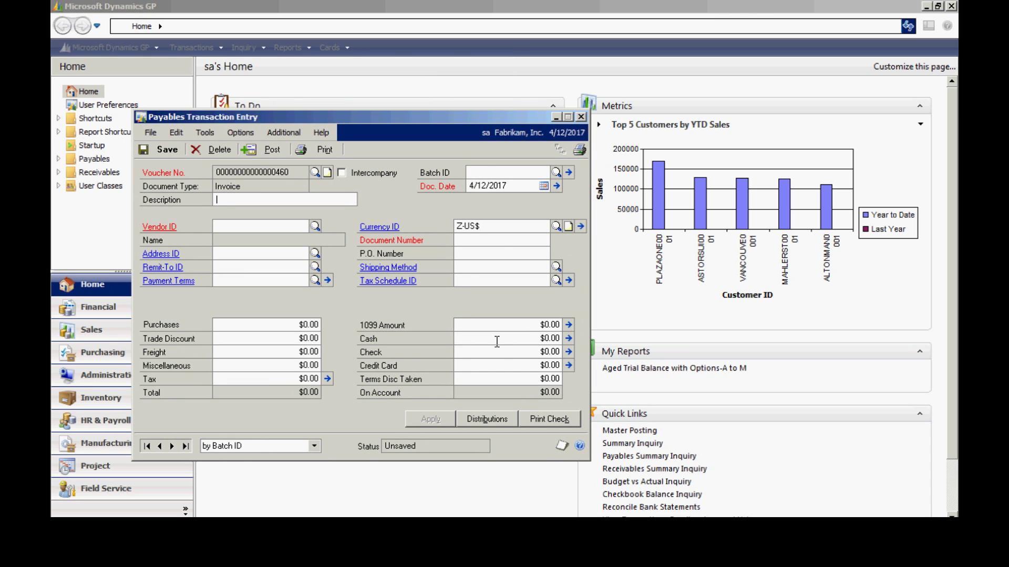
type("Employee Expenses")
key("Tab")
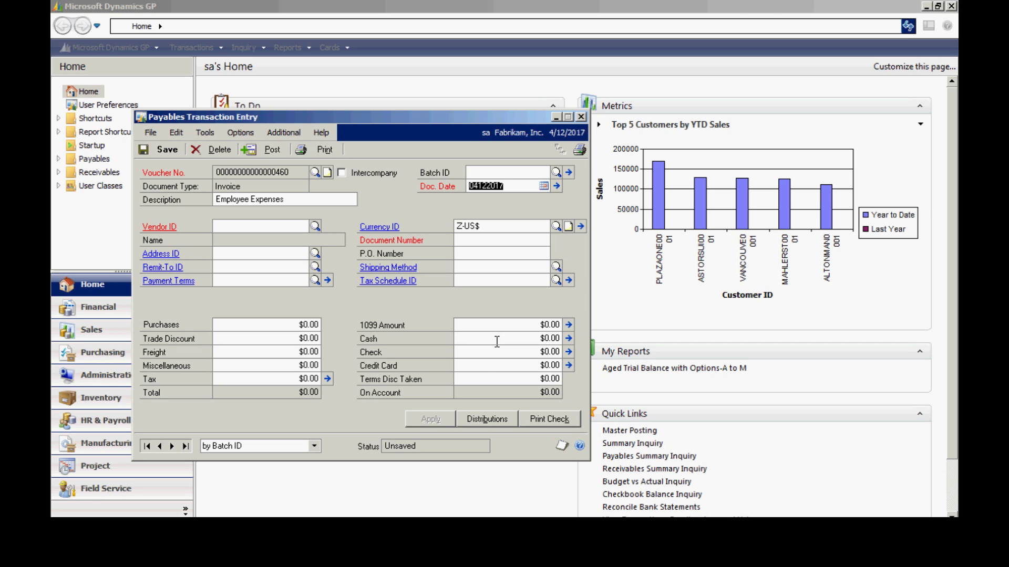
key("Tab")
type("MIL")
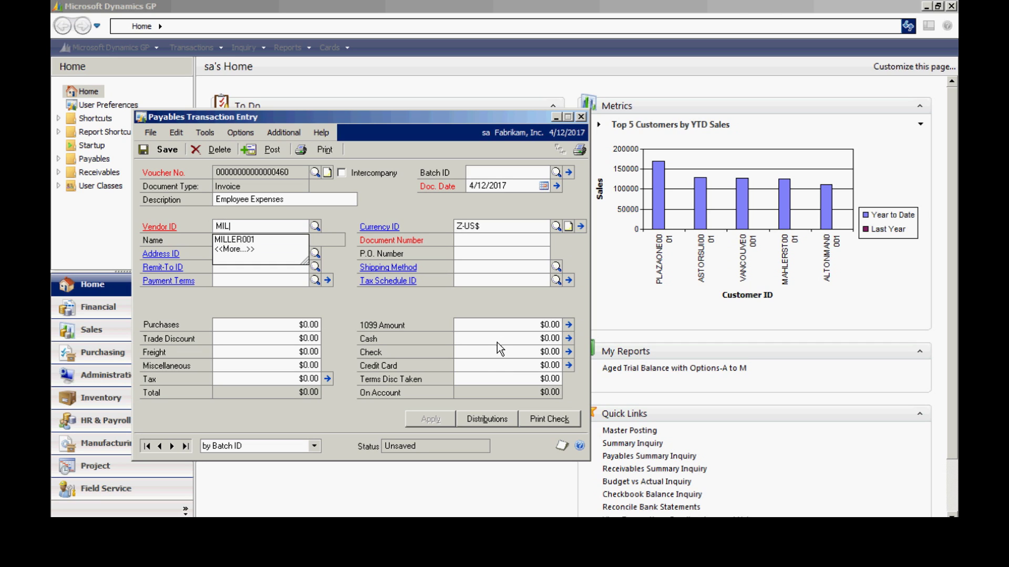
Choose vendor MILLER001, enter the invoice's document number, and set purchases to $1,235.00
left_click(233, 240)
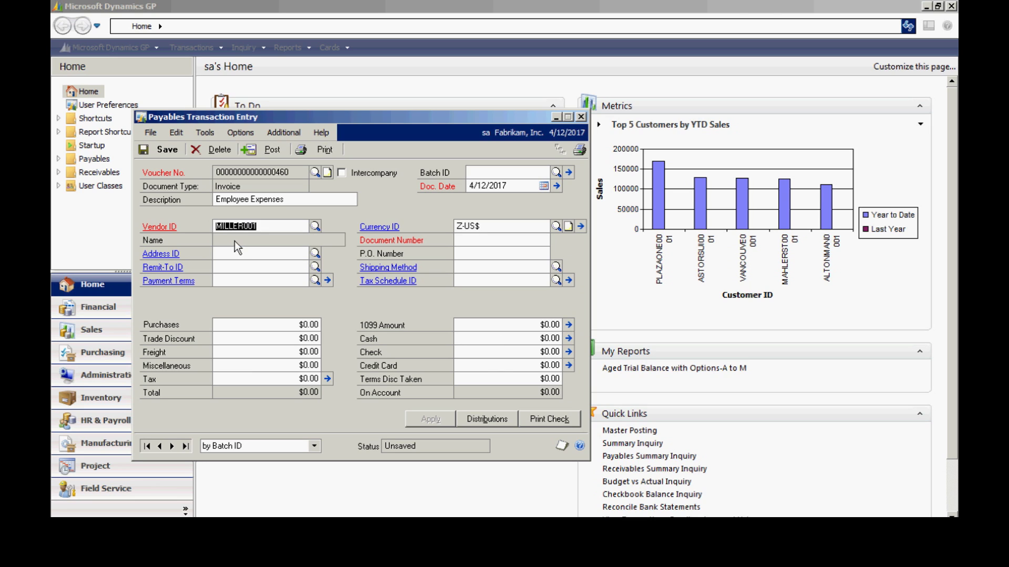
key("Tab")
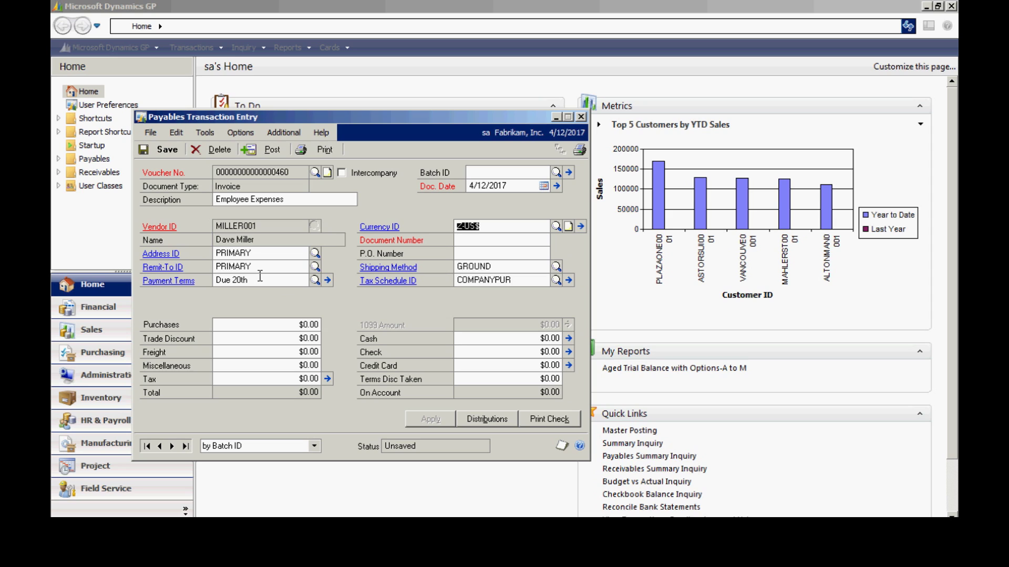
key("Tab")
type("878678")
key("Tab")
key("Tab")
key("Tab")
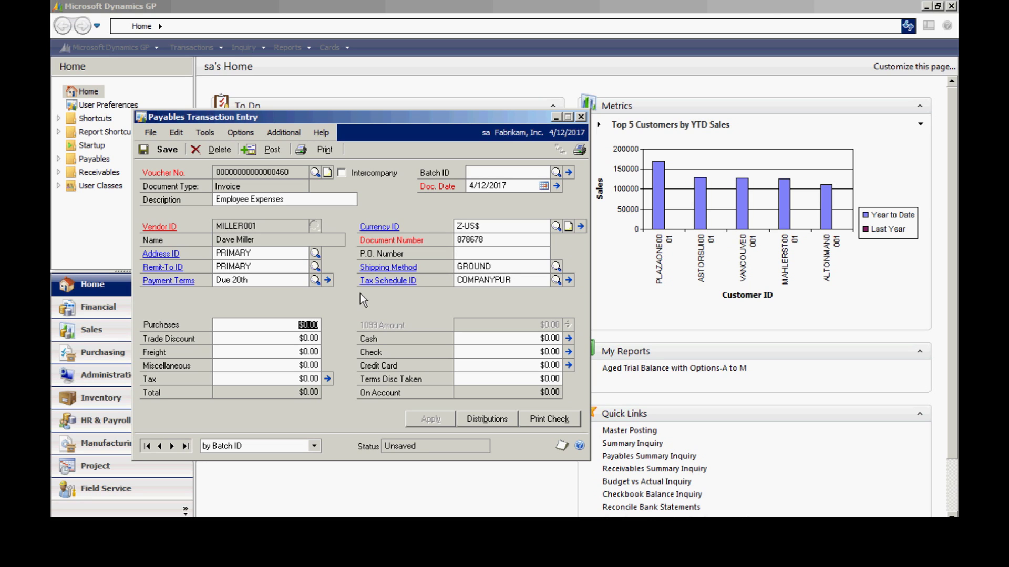
type("1235")
key("Tab")
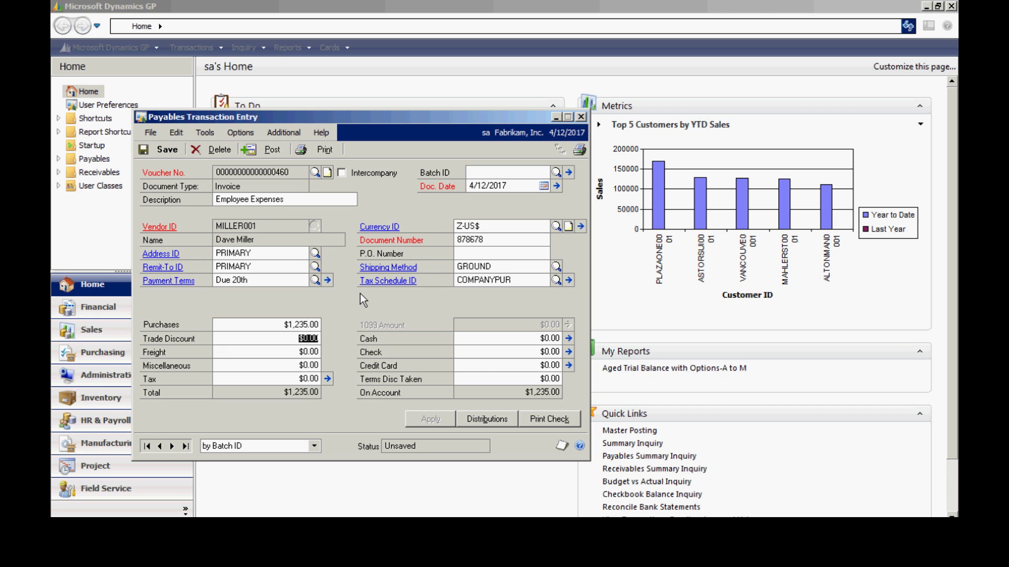
left_click(484, 420)
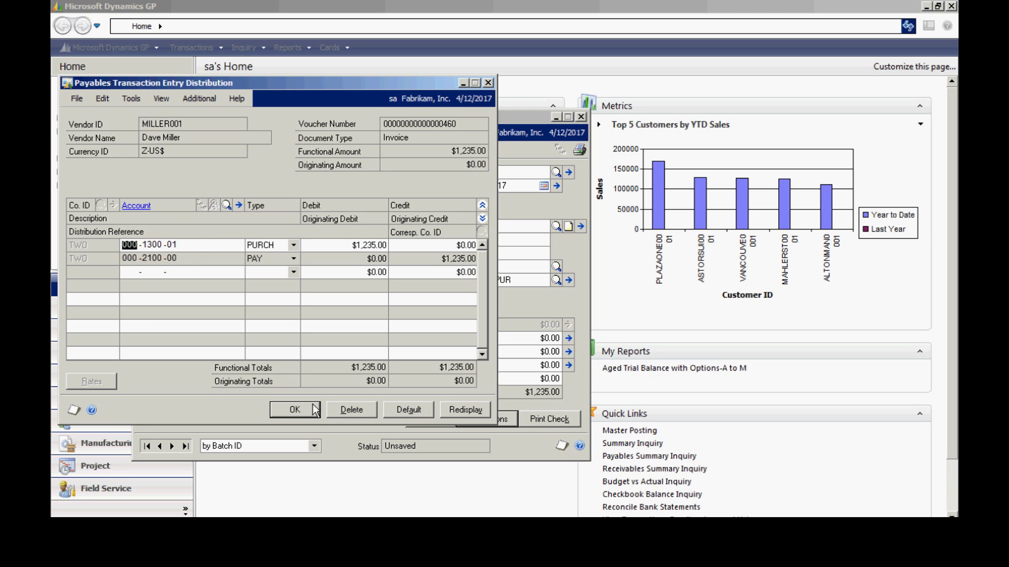
Accept the PURCH and PAY distributions and post the MILLER001 invoice
left_click(298, 408)
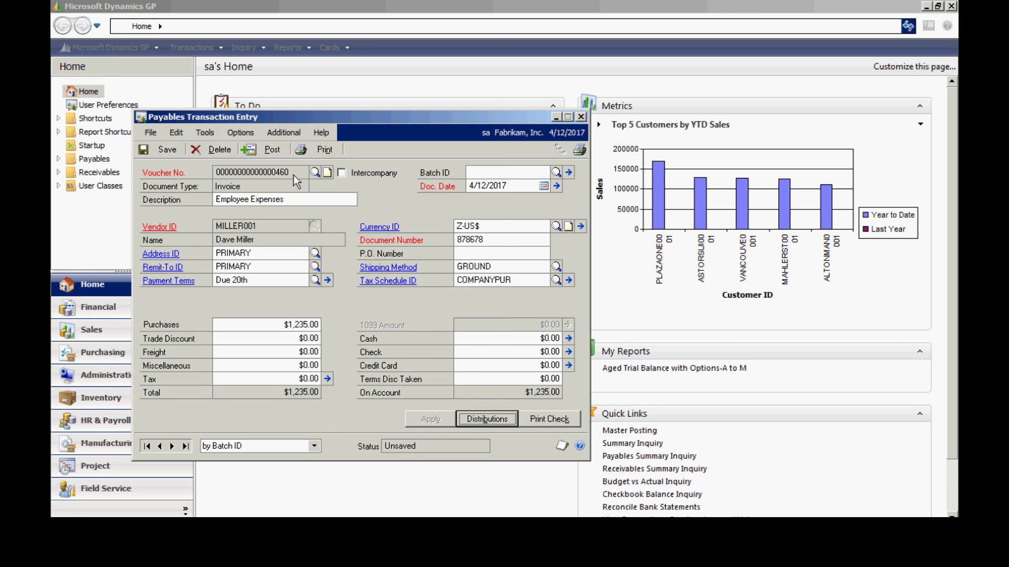
left_click(273, 151)
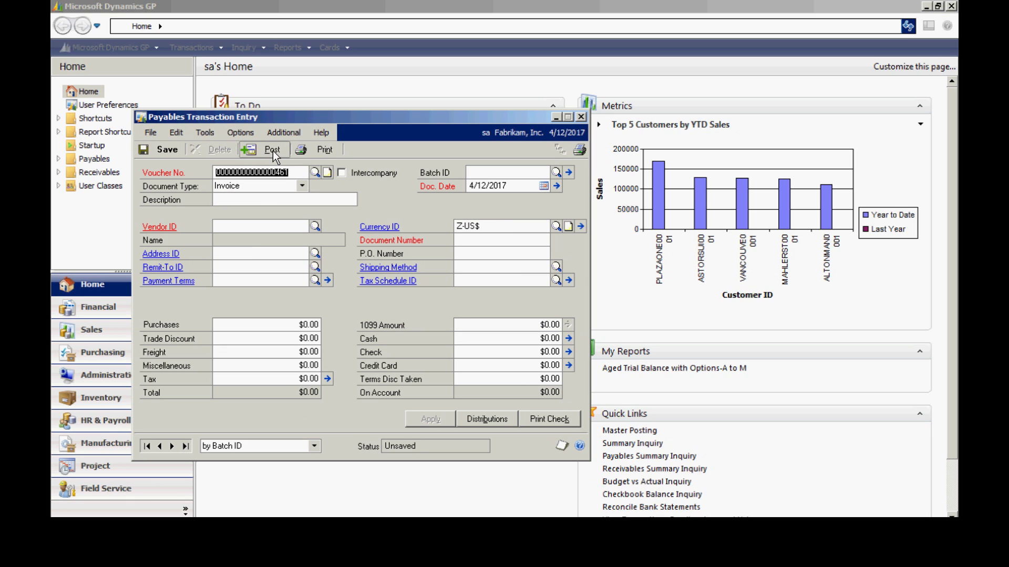
left_click(272, 150)
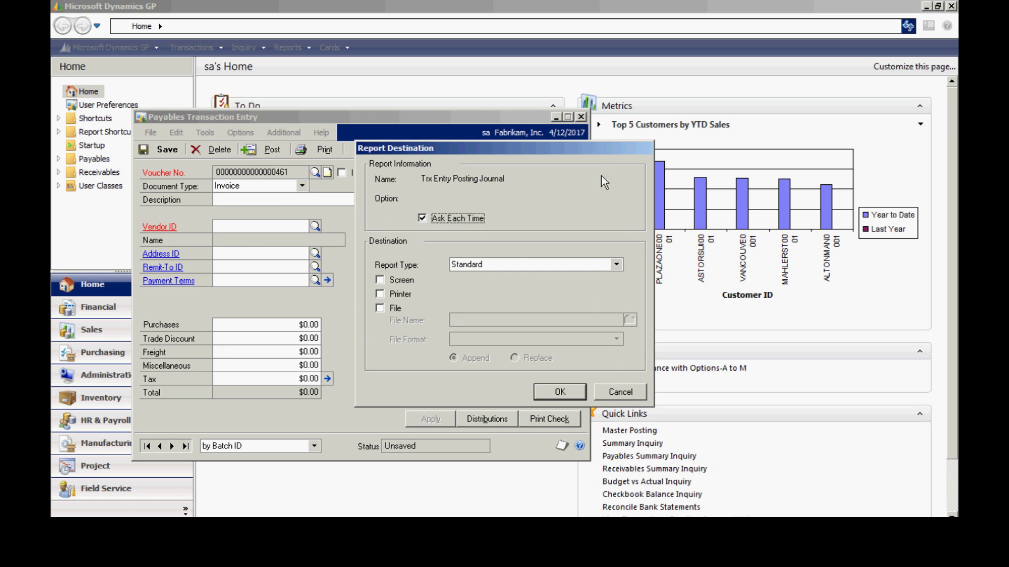
Skip the Trx Entry Posting Journal and bring up Edit Payables Check Batch dated 4/12/2017
left_click(624, 390)
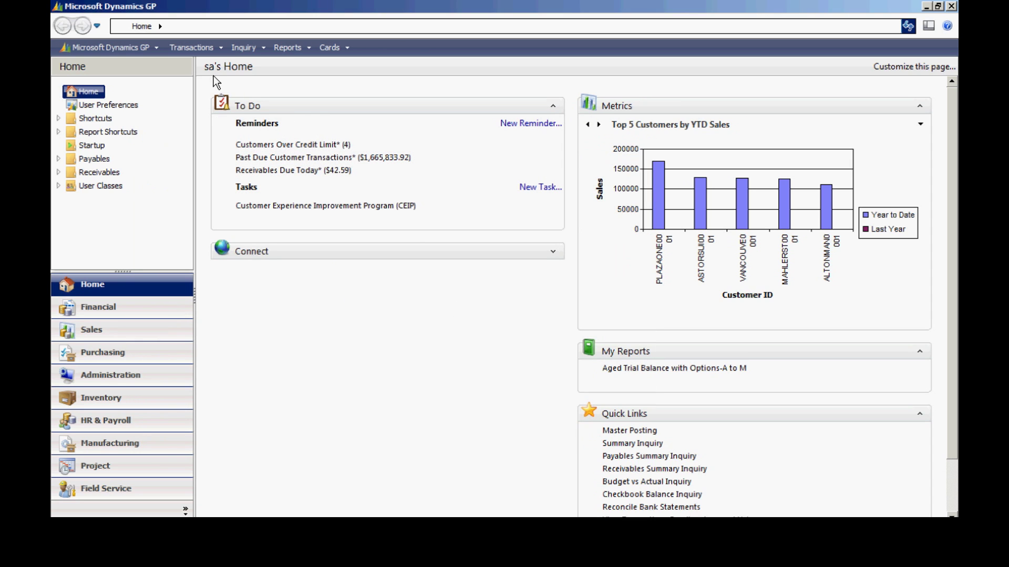
left_click(187, 48)
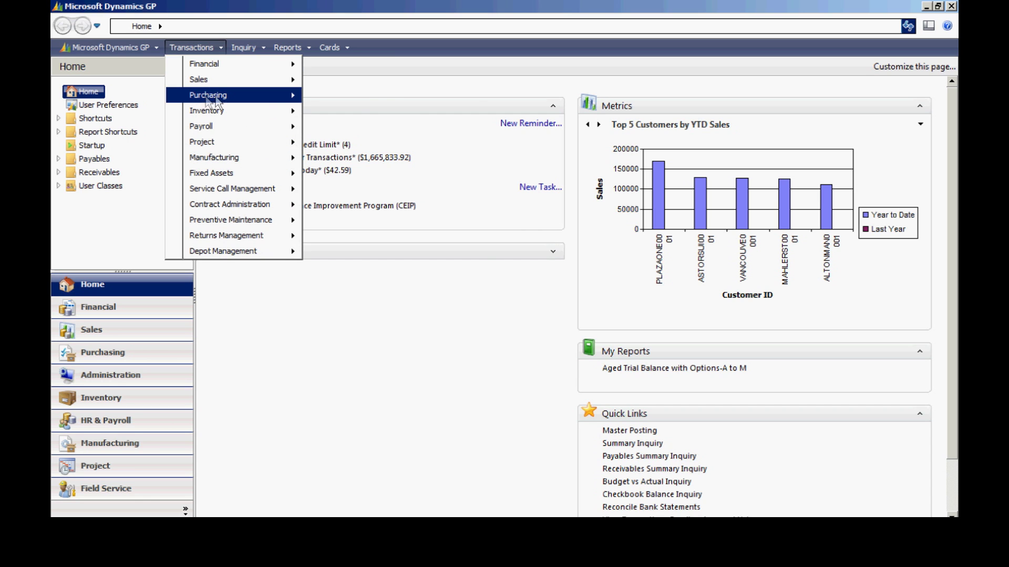
mouse_move(294, 103)
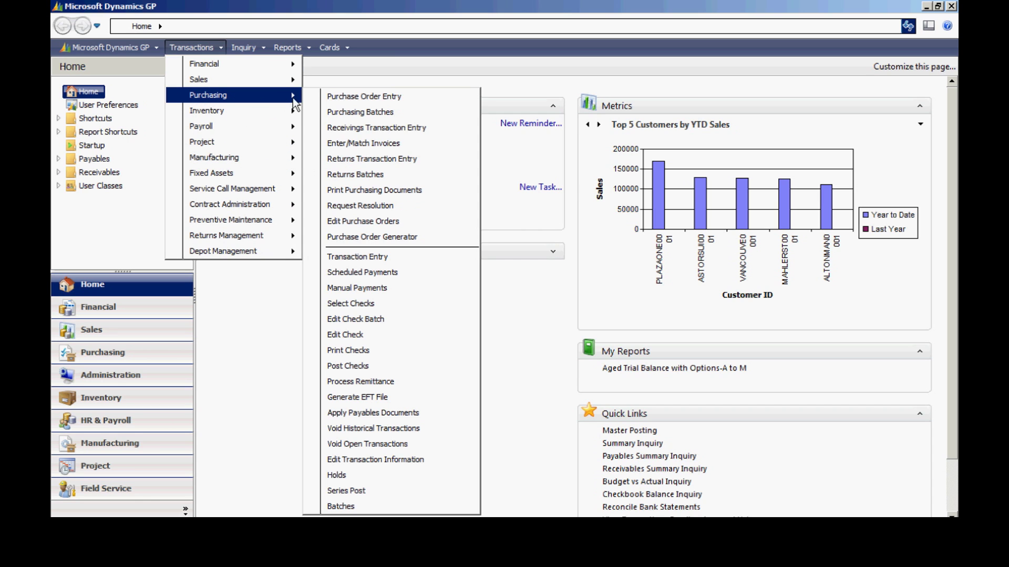
left_click(386, 319)
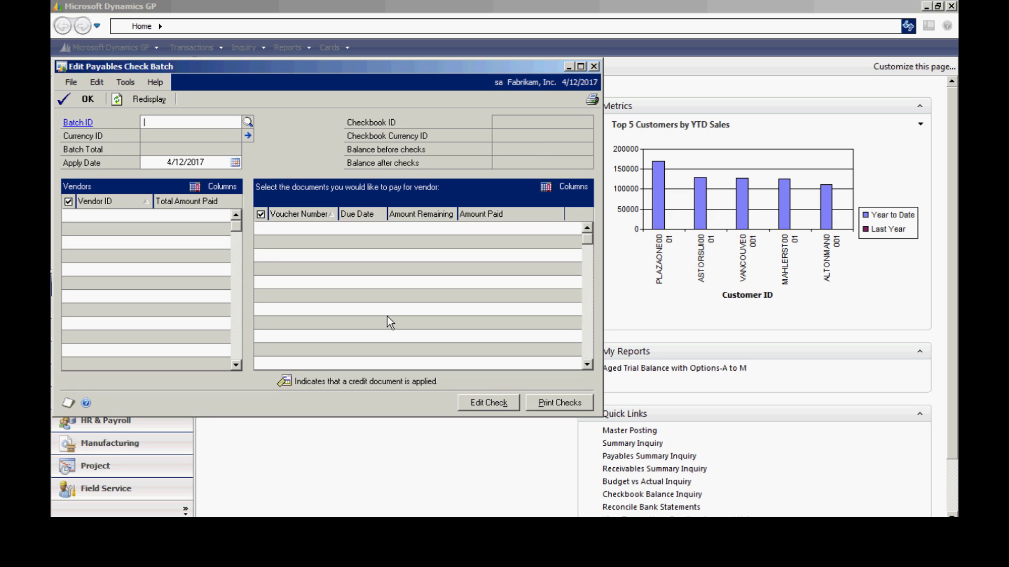
Add check batch STEVE20 using the UPTOWN TRUST checkbook and save it
type("STE")
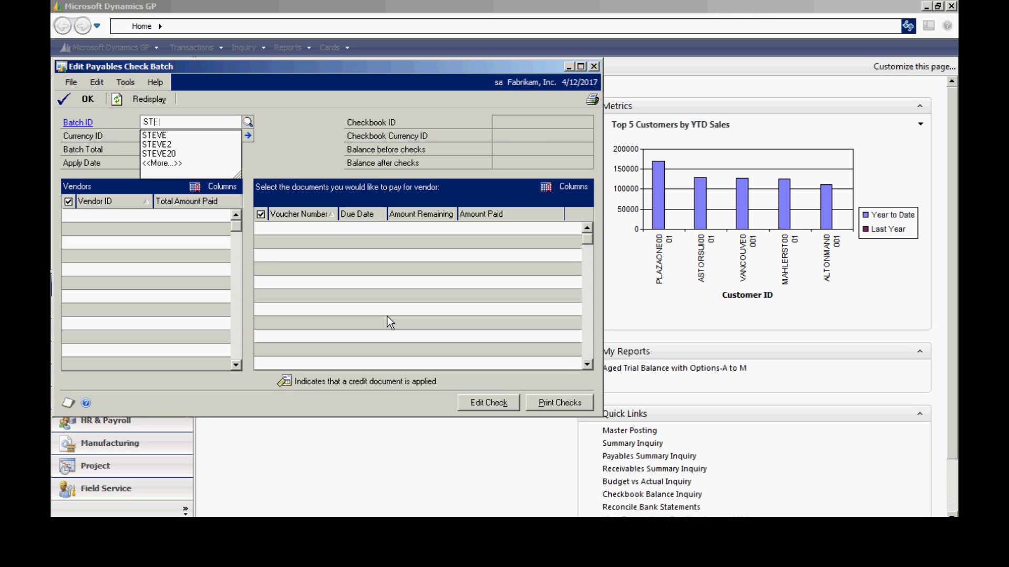
type("VE20")
key("Tab")
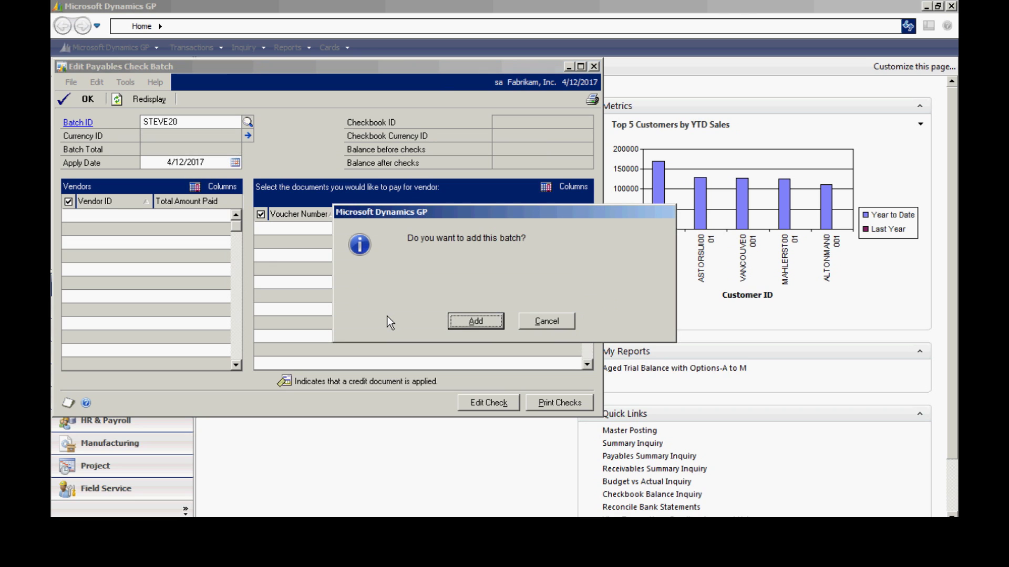
key("Return")
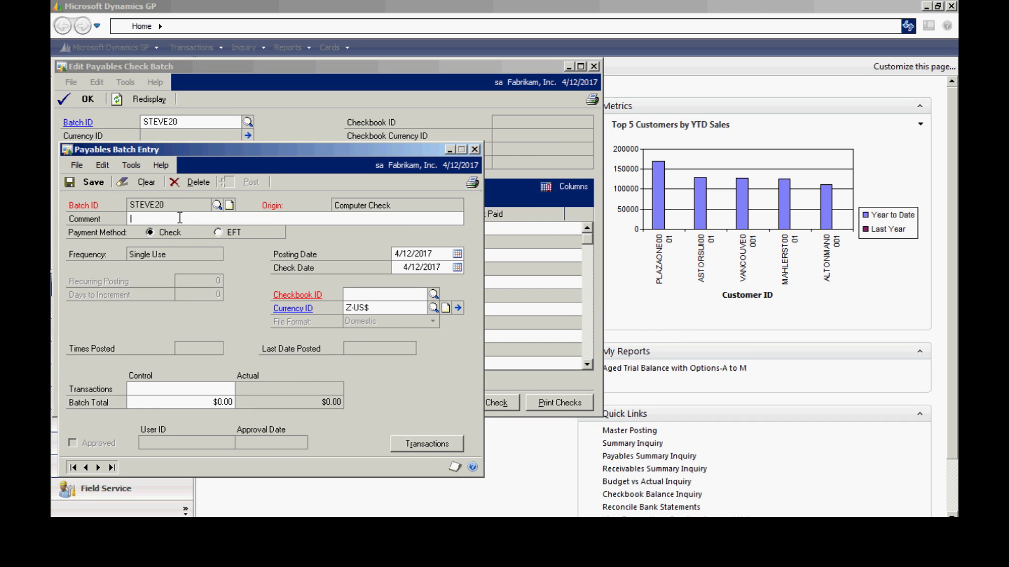
left_click(357, 296)
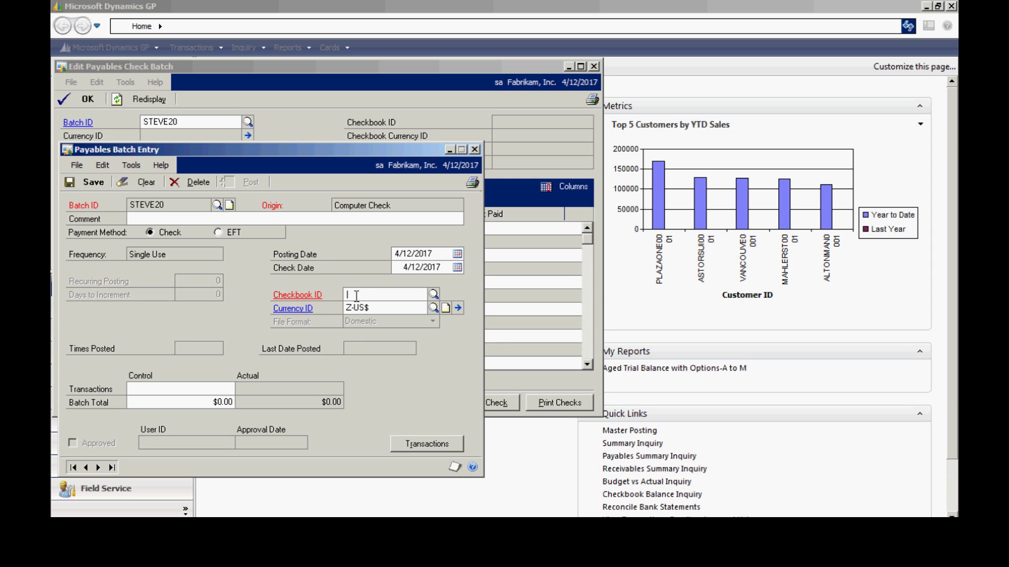
left_click(433, 294)
left_click(218, 274)
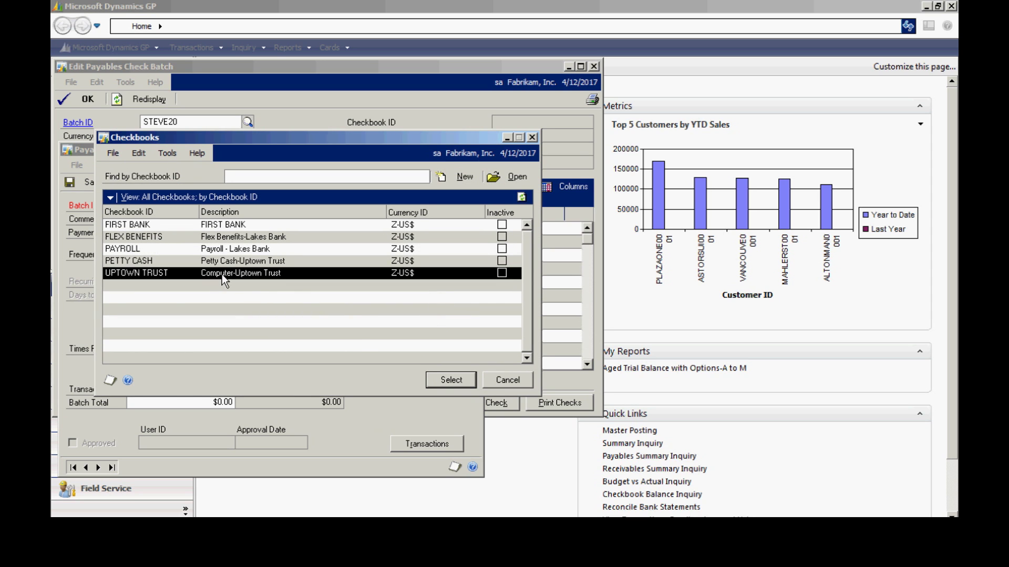
left_click(441, 378)
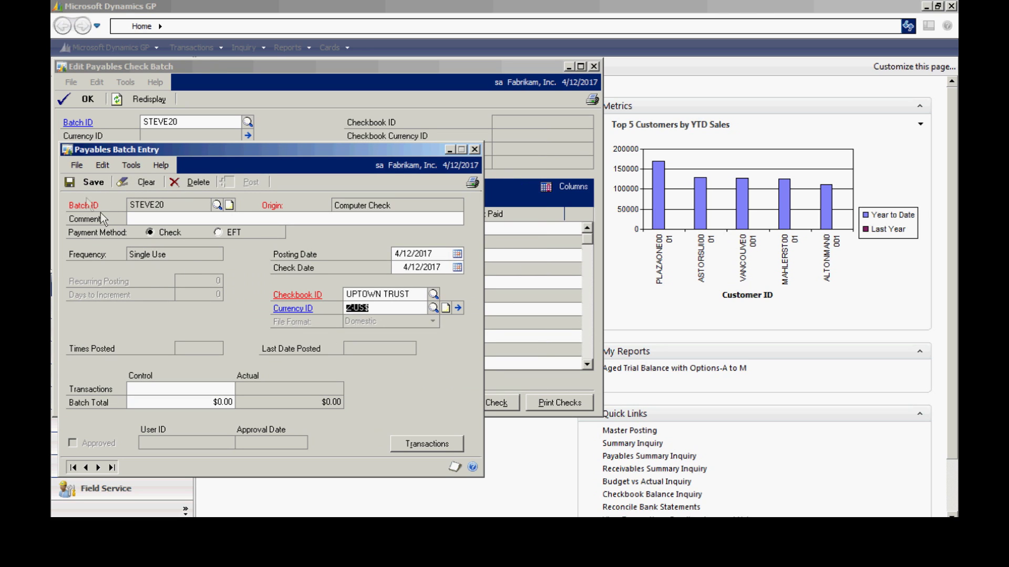
left_click(90, 181)
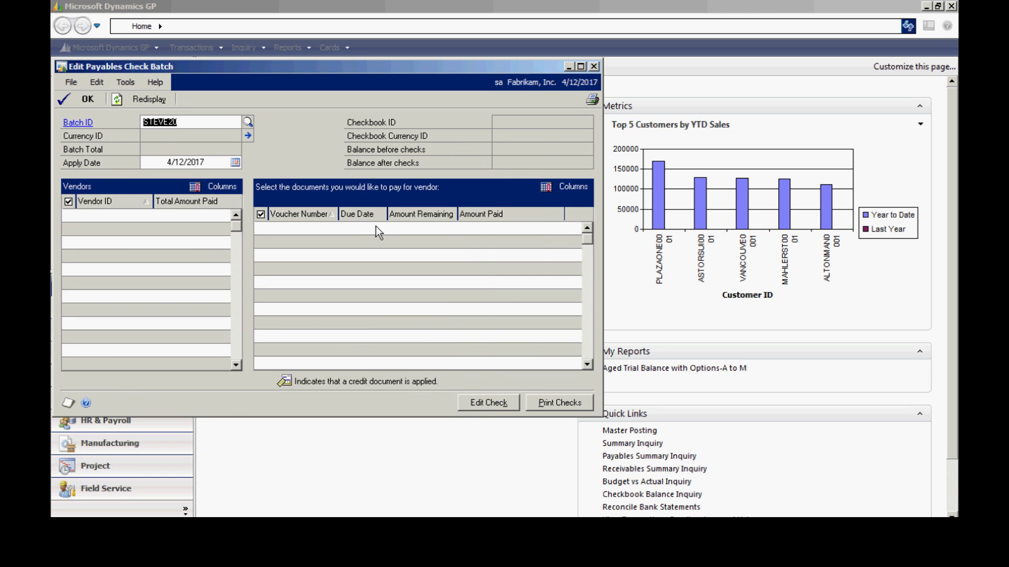
Mark MILLER001's $1,235.00 invoice and MIDWESTA0001's $1,224.65 for payment, excluding the 2/25/2014 document
key("Tab")
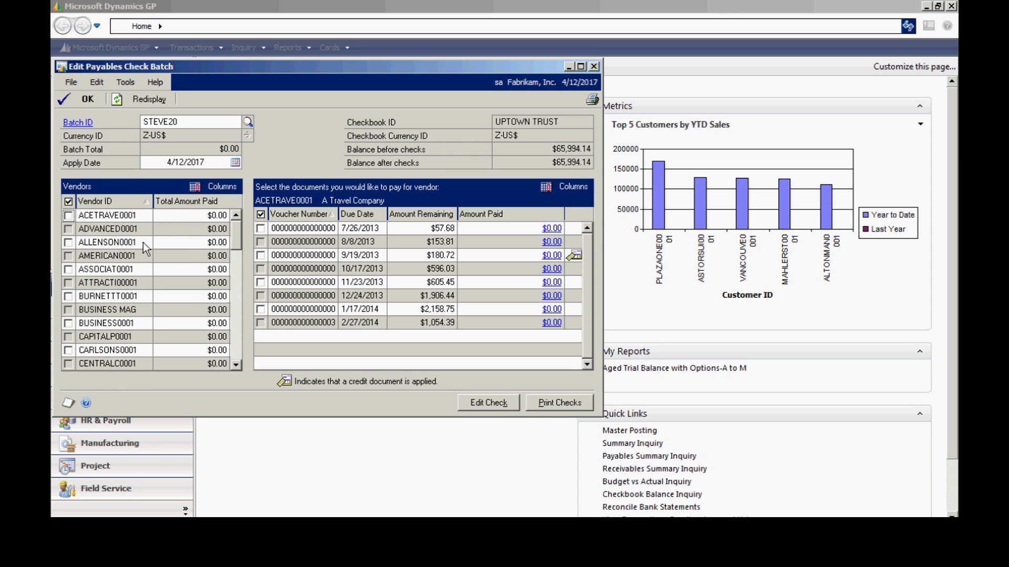
left_click(236, 346)
left_click(236, 346)
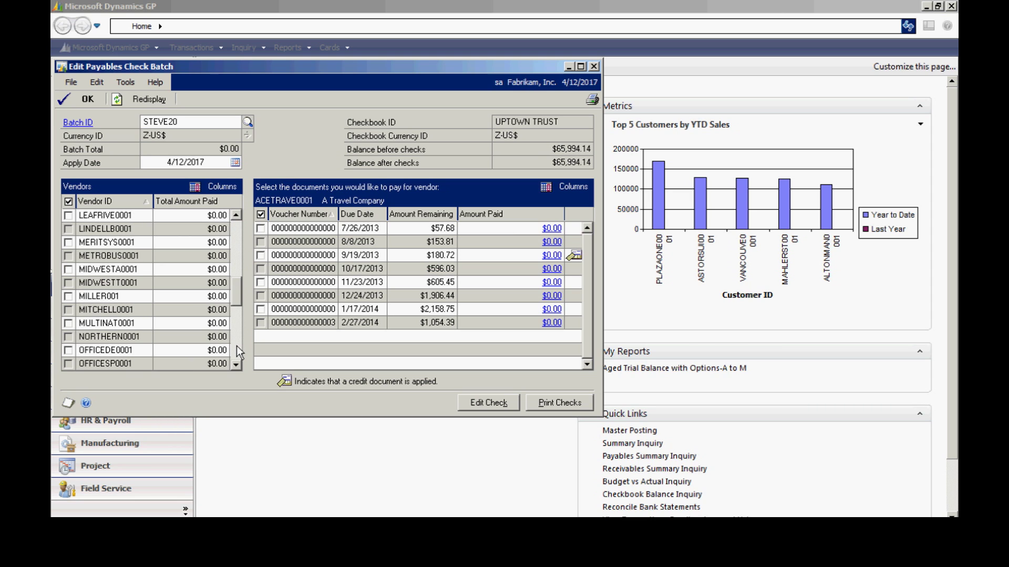
left_click(68, 296)
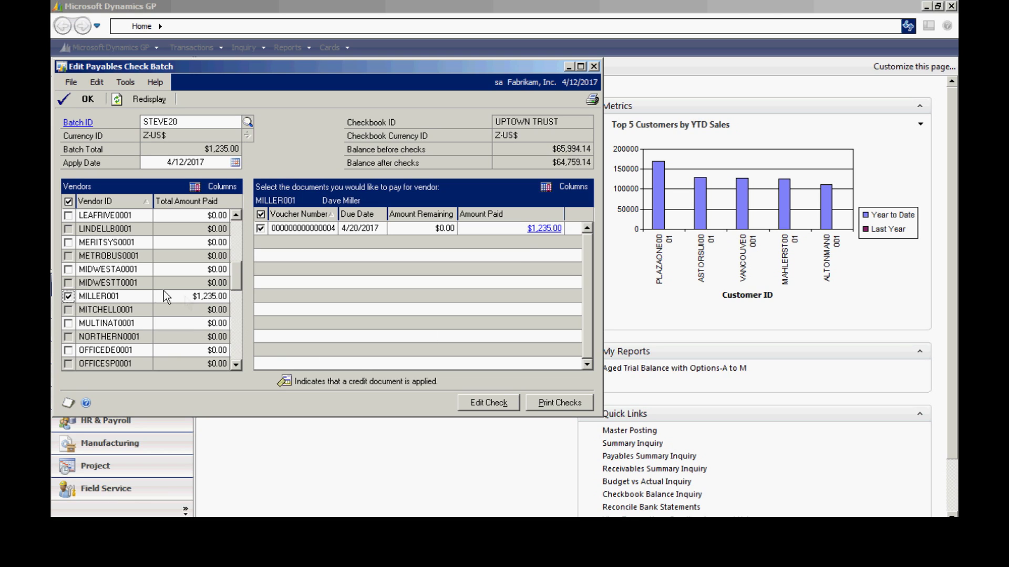
left_click(68, 269)
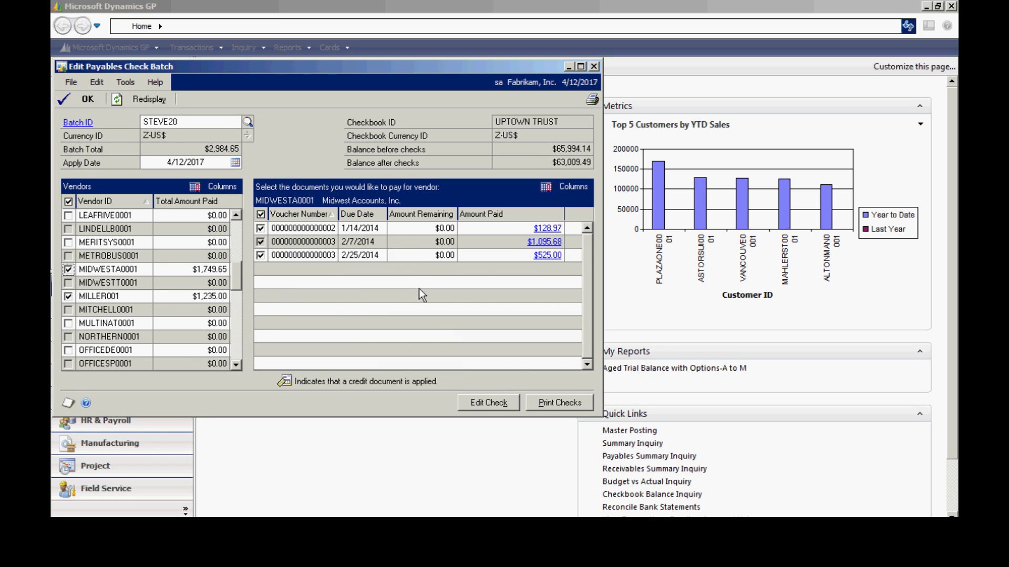
left_click(259, 255)
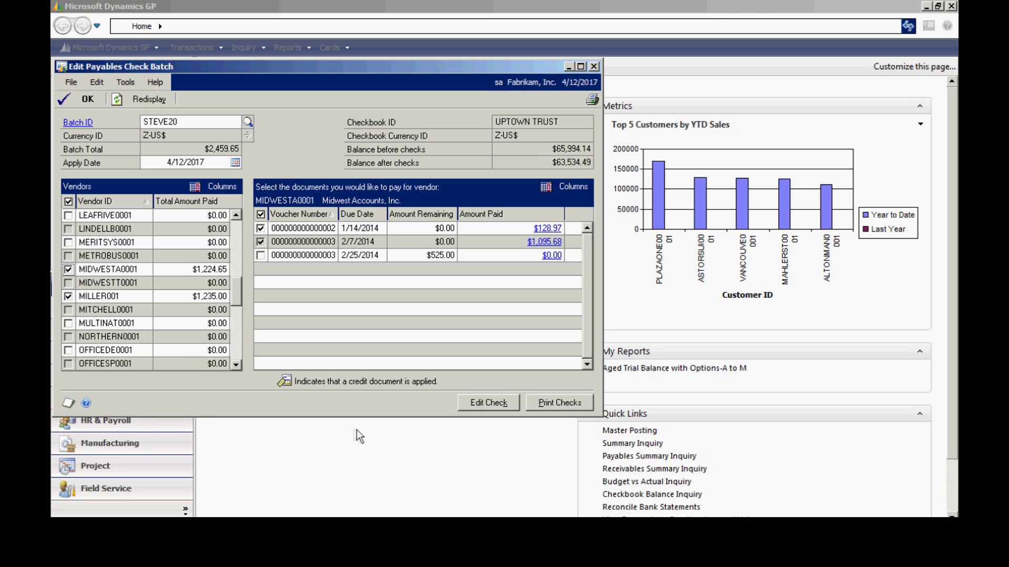
Reduce invoice 114000's applied amount to 500 on the MIDWESTA0001 check and save the check
left_click(486, 402)
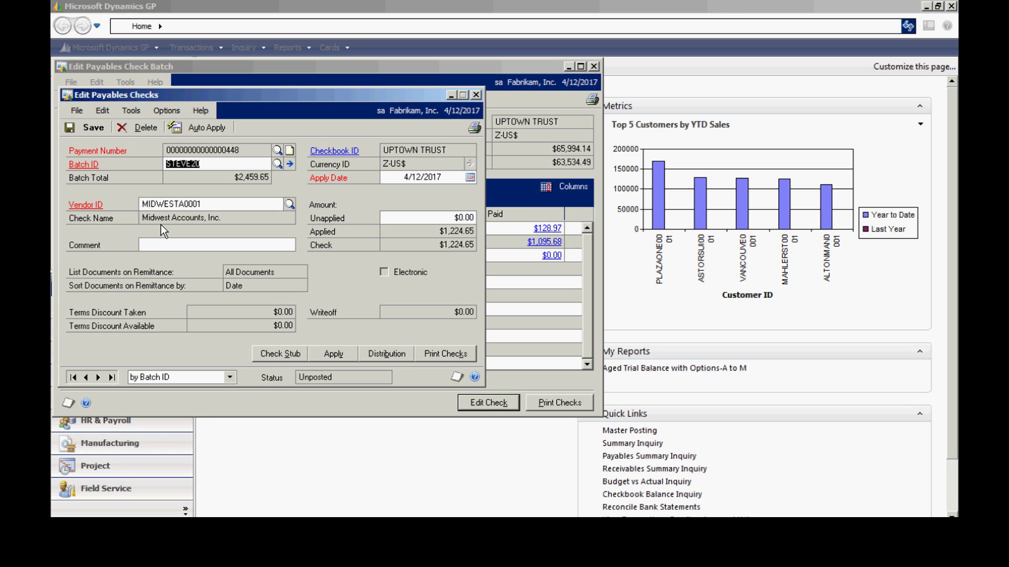
left_click(325, 356)
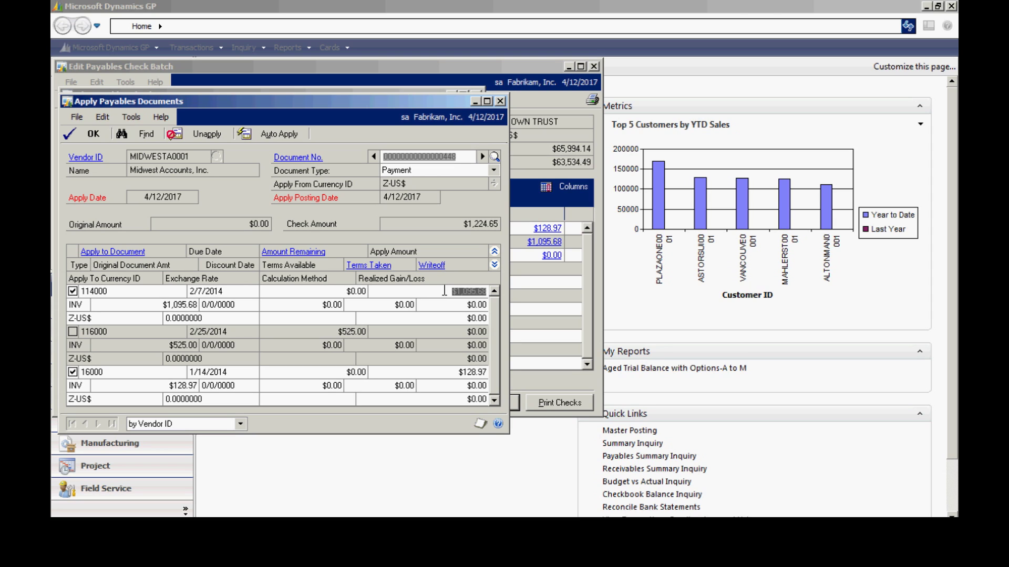
left_click(458, 292)
type("500")
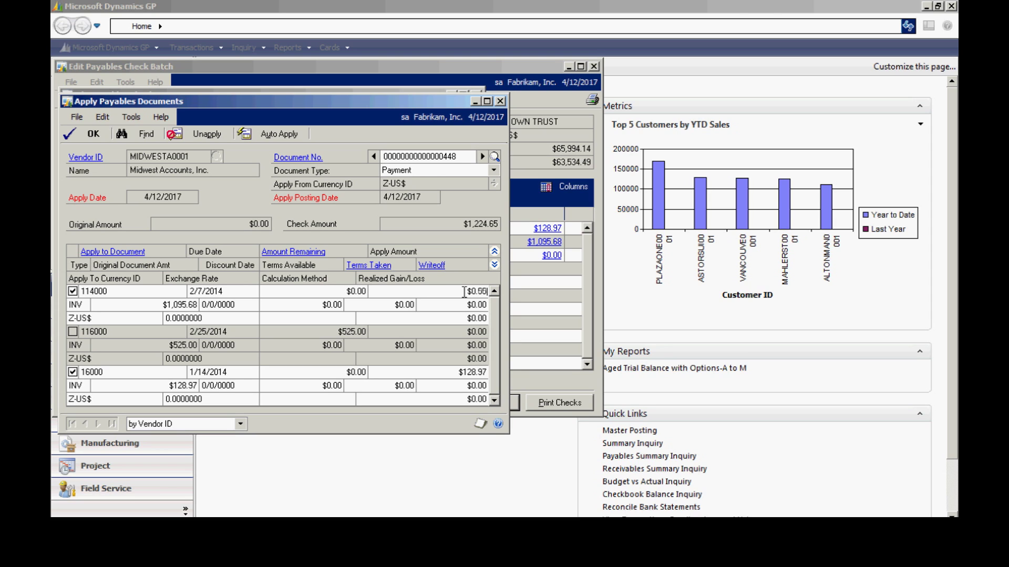
key("Tab")
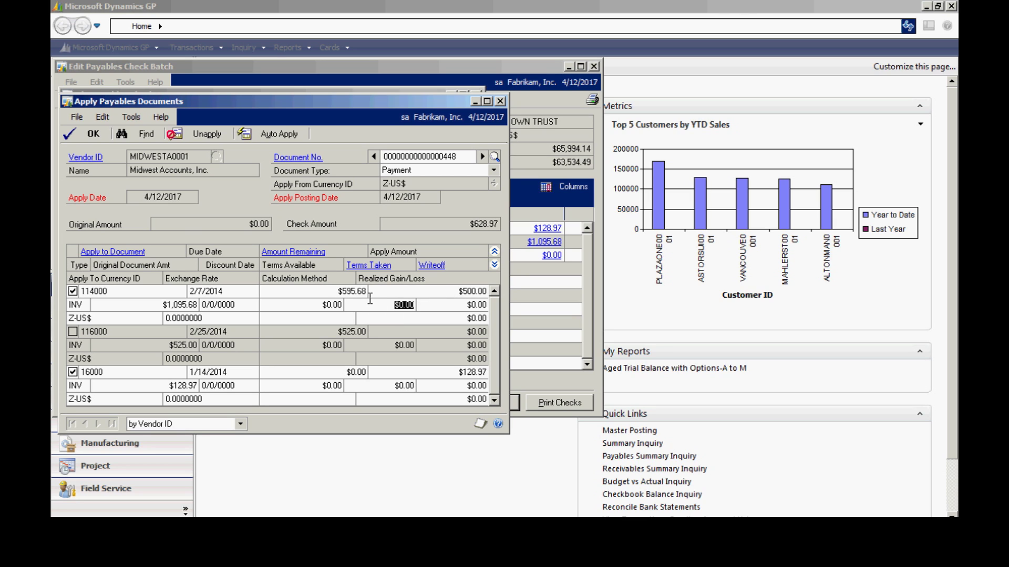
left_click(91, 134)
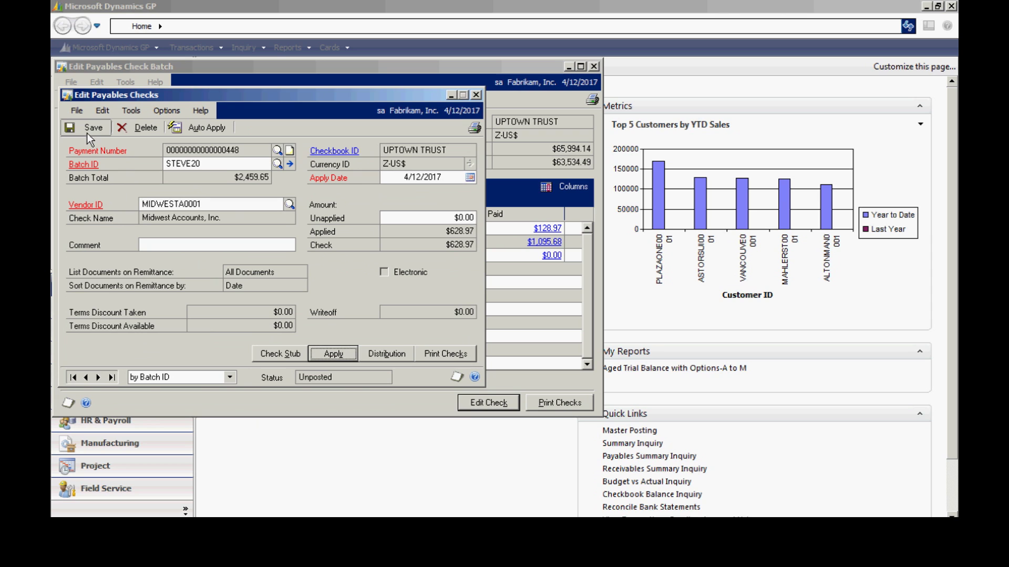
left_click(92, 130)
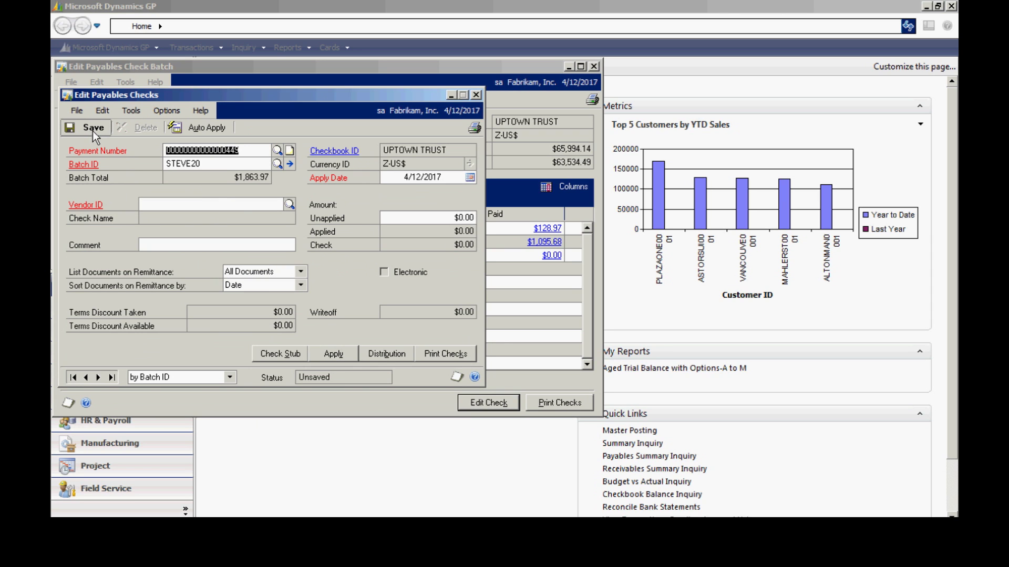
left_click(476, 95)
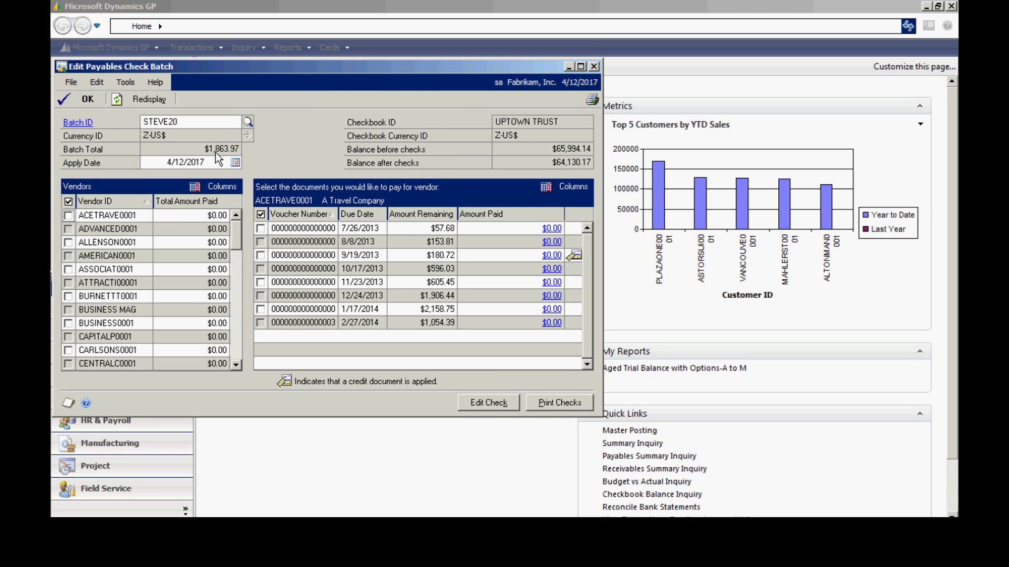
Show MIDWESTA0001's vouchers in batch STEVE20 to confirm $500.00 is now applied
key("Tab")
scroll(232, 344, "down", 9)
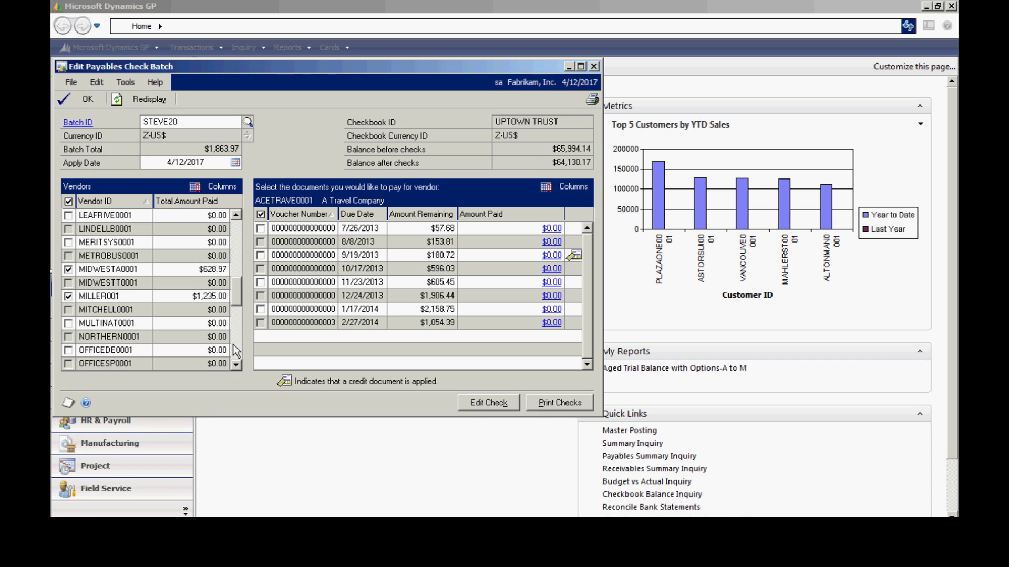
left_click(115, 269)
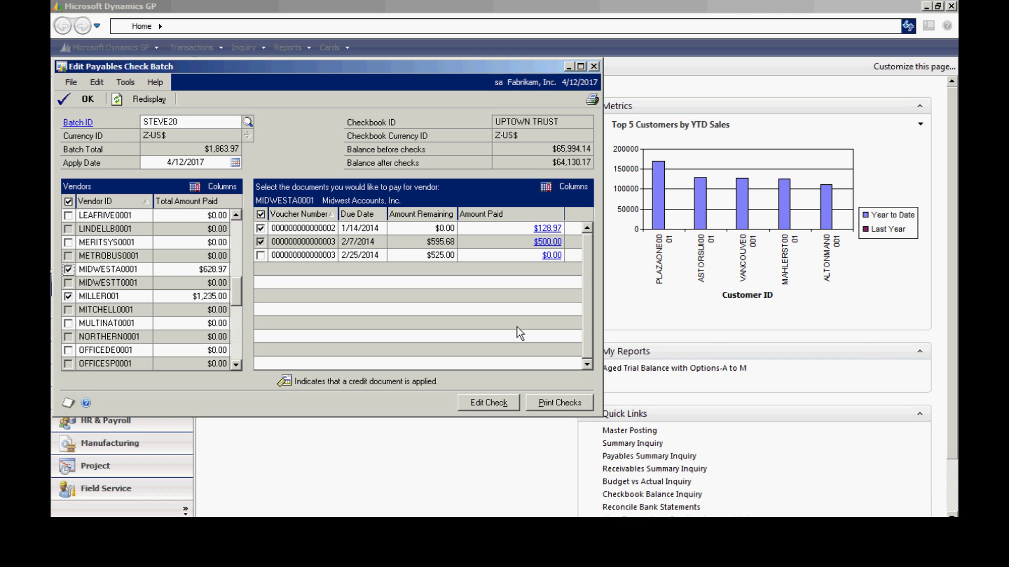
Print batch STEVE20's checks to Screen using the Stub on Top check format
left_click(546, 402)
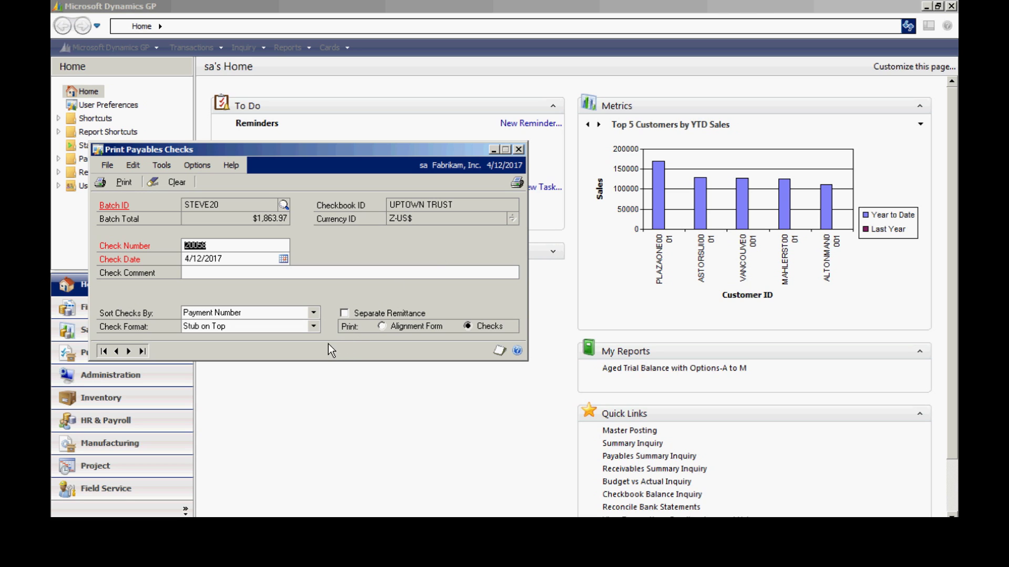
left_click(313, 326)
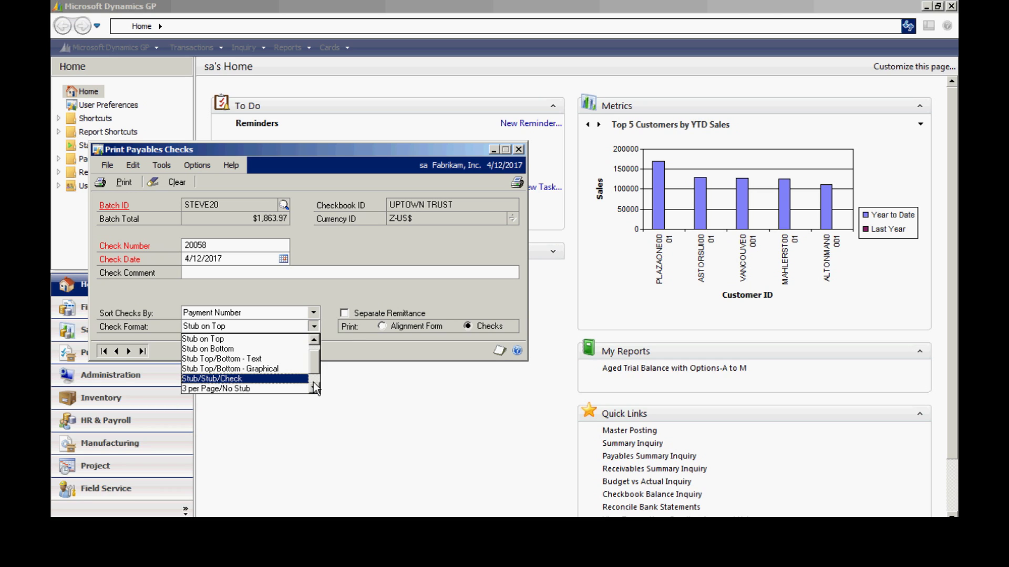
left_click(347, 345)
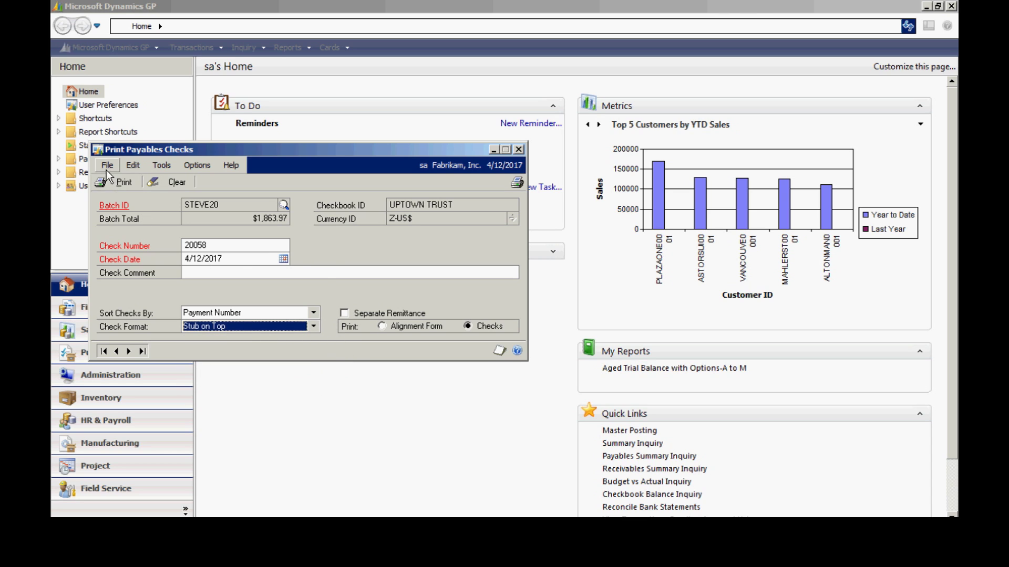
left_click(114, 181)
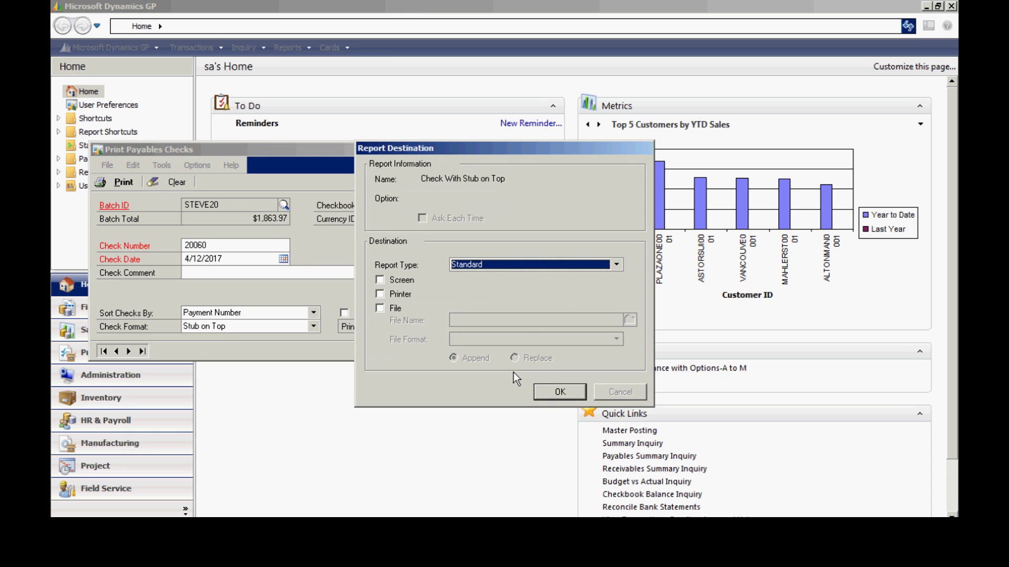
left_click(403, 282)
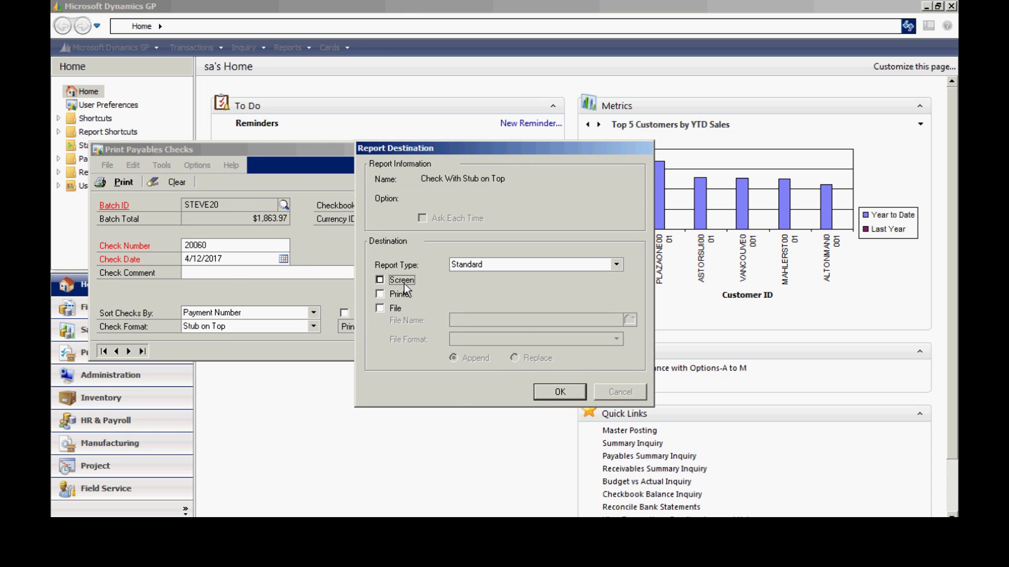
left_click(547, 390)
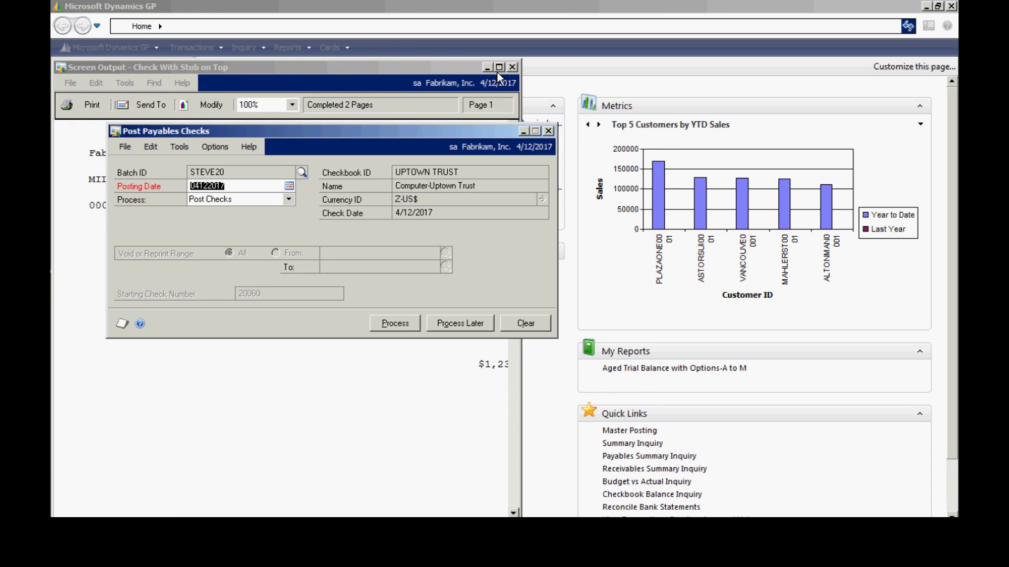
Review the printed $1,235.00 MILLER001 check, close it, and choose Post Checks for STEVE20
left_click(499, 67)
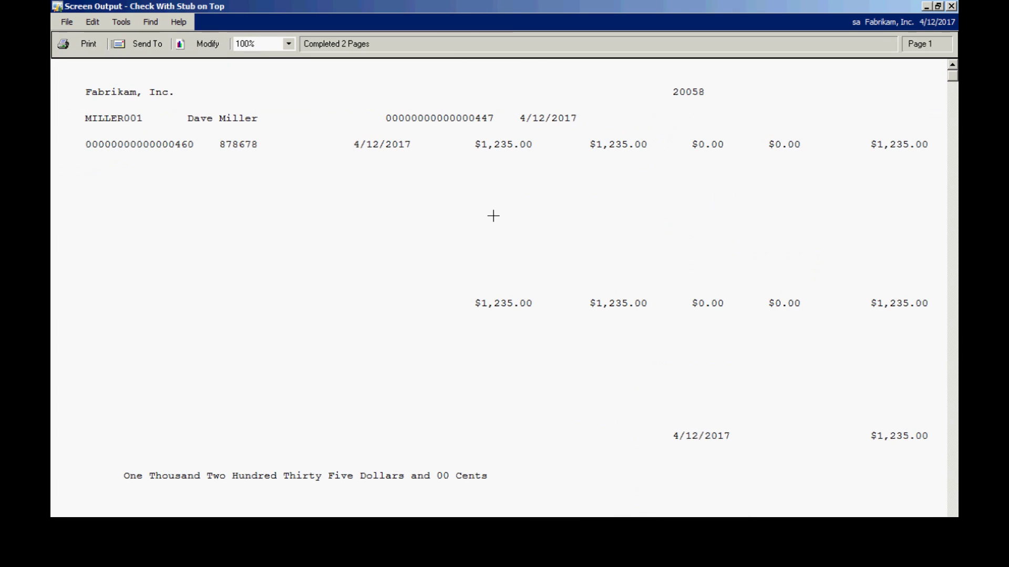
left_click(951, 6)
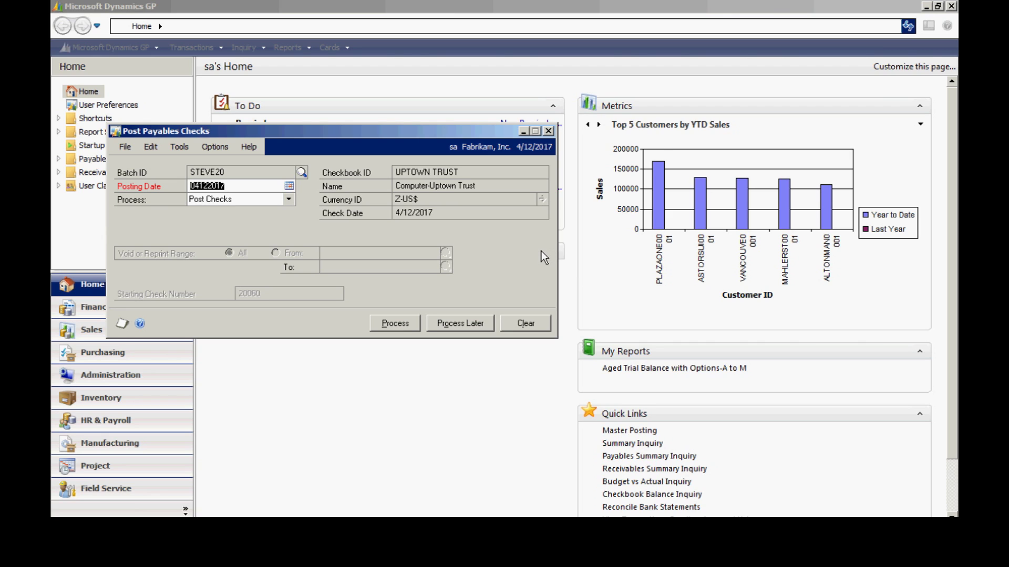
left_click(288, 199)
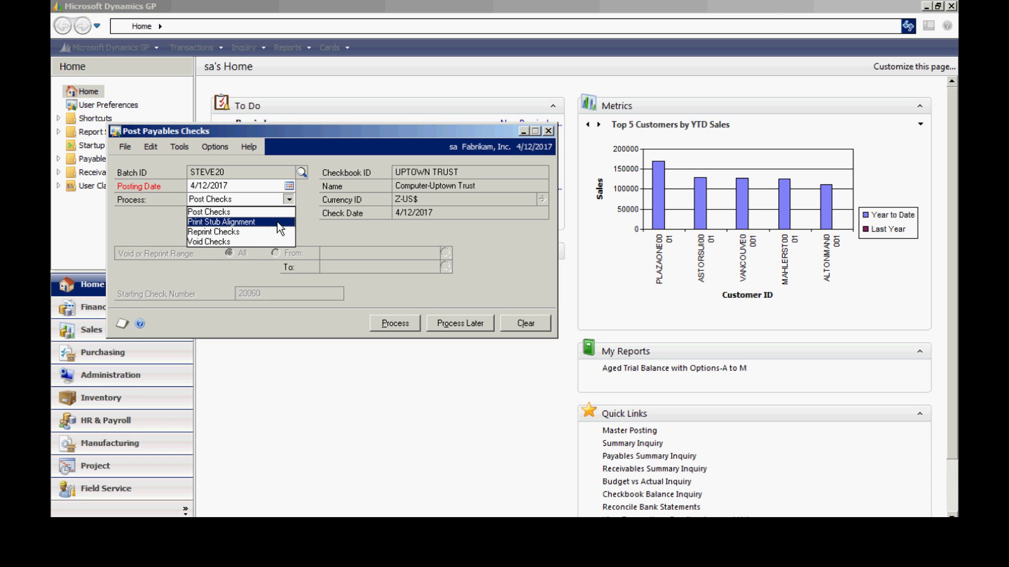
left_click(258, 210)
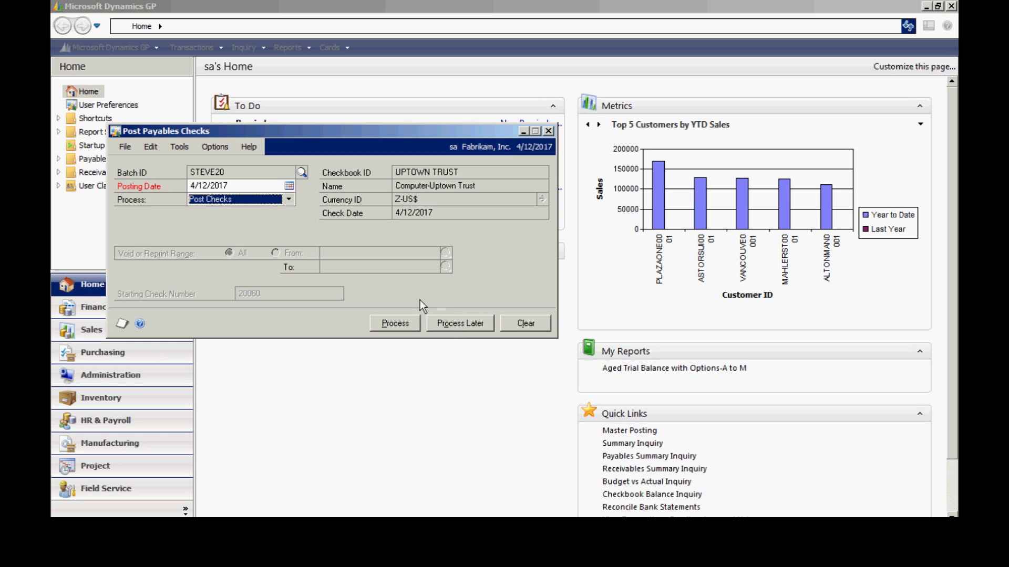
left_click(288, 200)
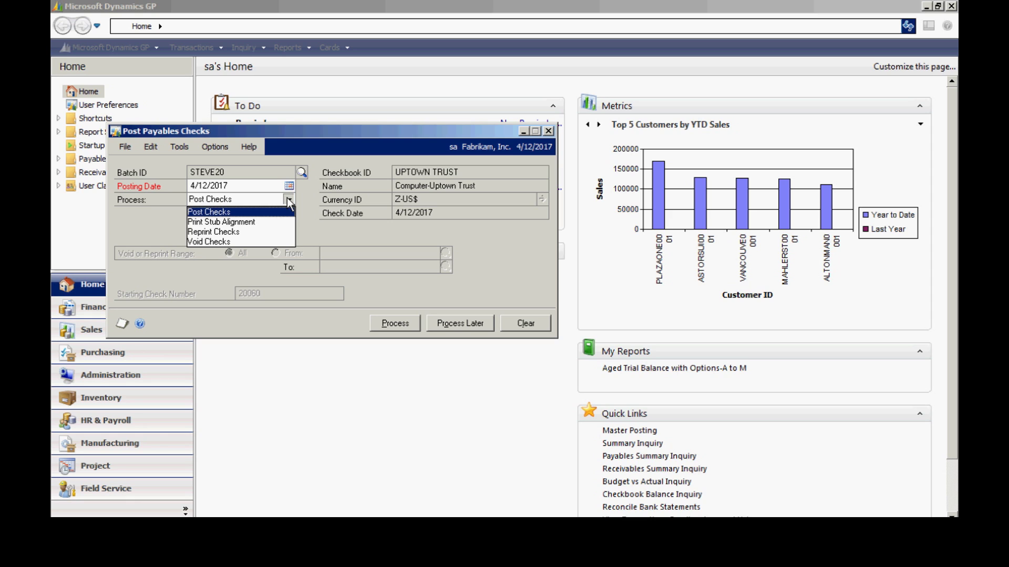
left_click(289, 198)
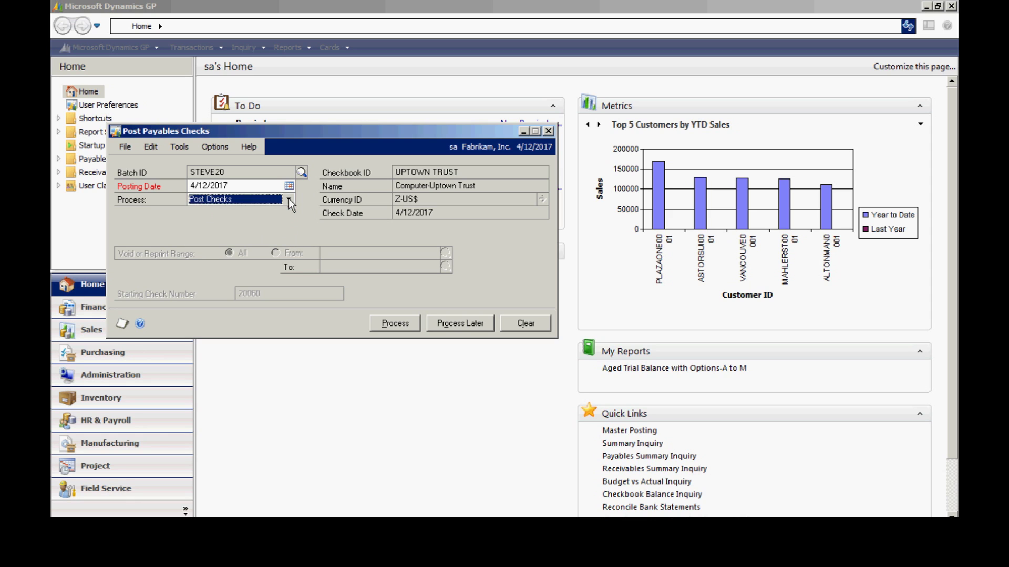
Start posting STEVE20's checks, accepting the default posting journal destination
left_click(399, 325)
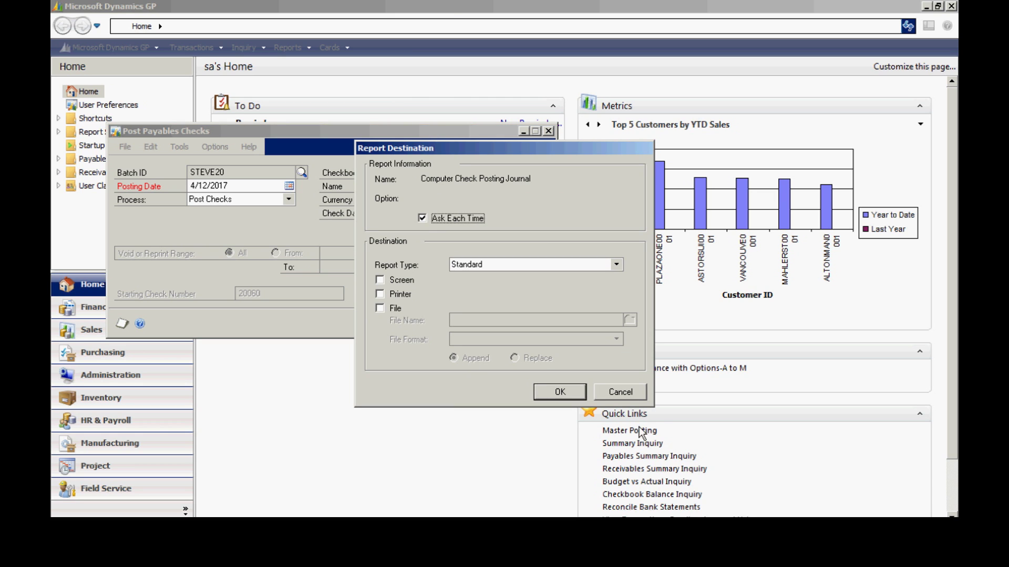
key("Return")
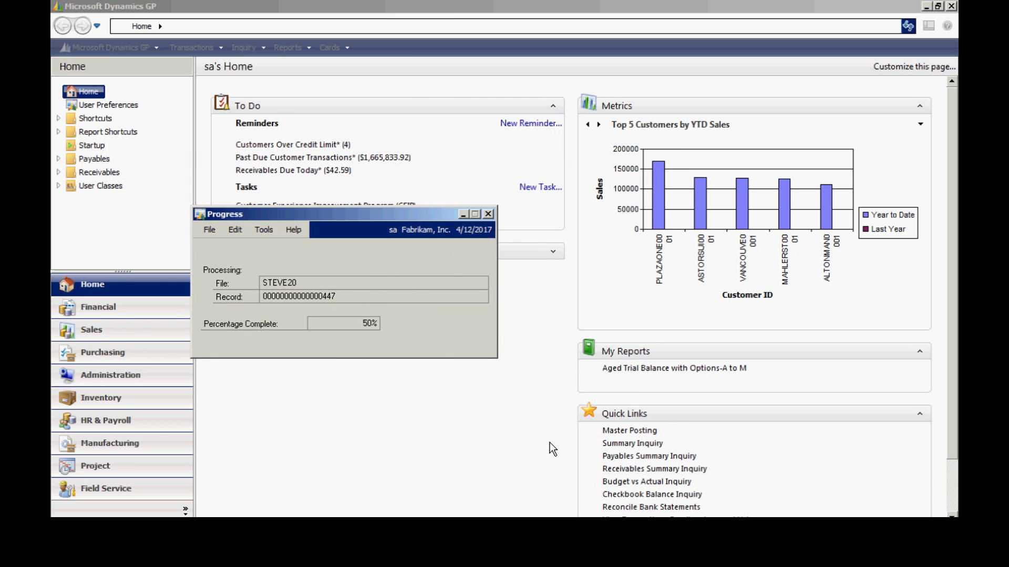